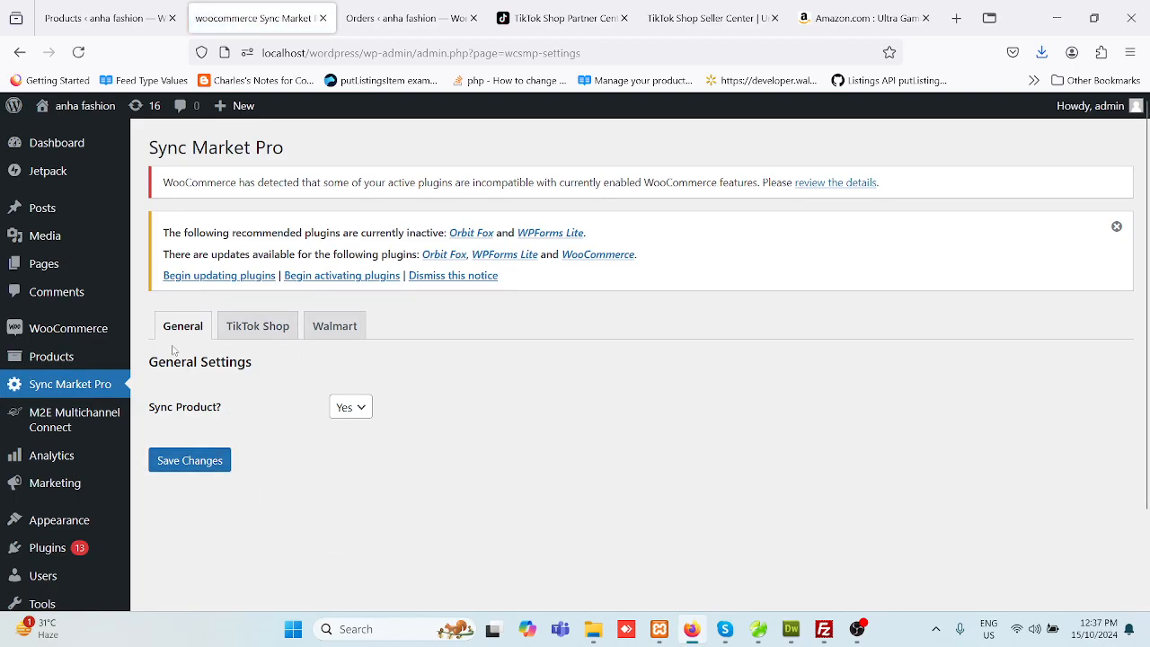
# Check the Sync Product choices in the General settings and start connecting the plugin to TikTok Shop
pyautogui.click(349, 406)
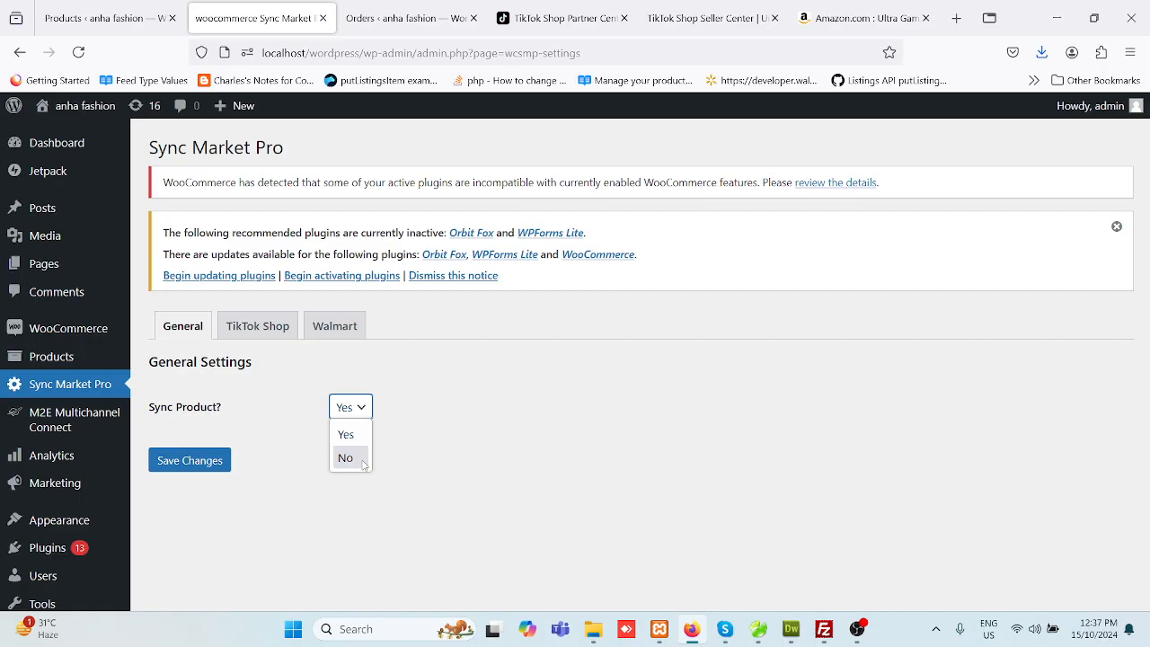
pyautogui.click(409, 420)
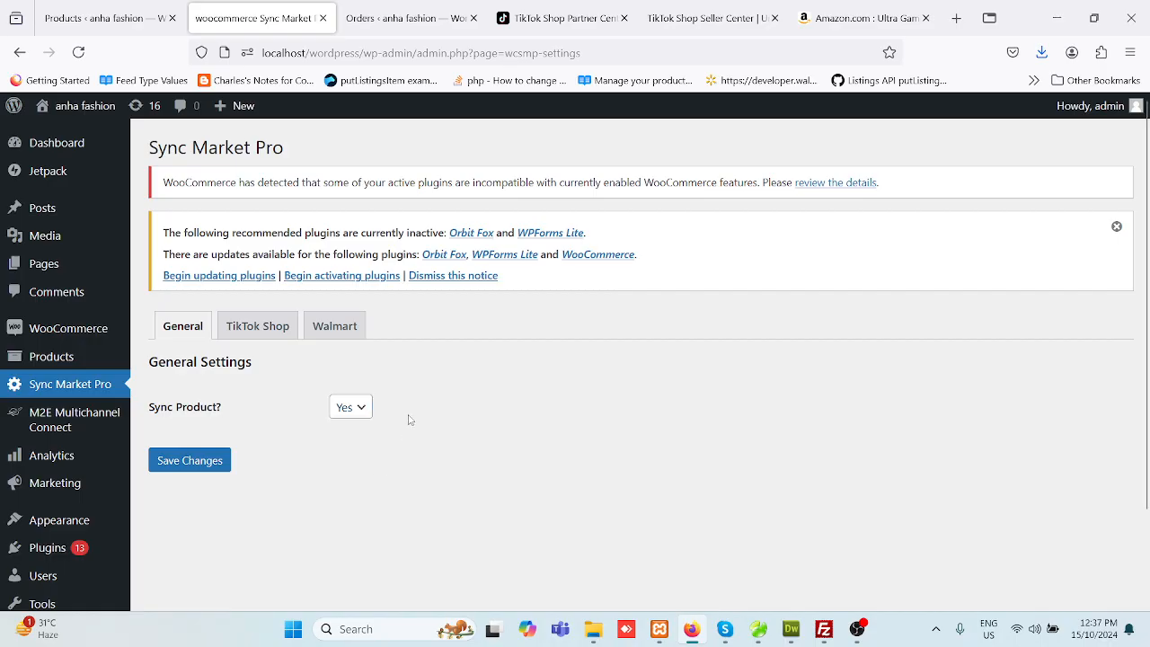
pyautogui.click(254, 331)
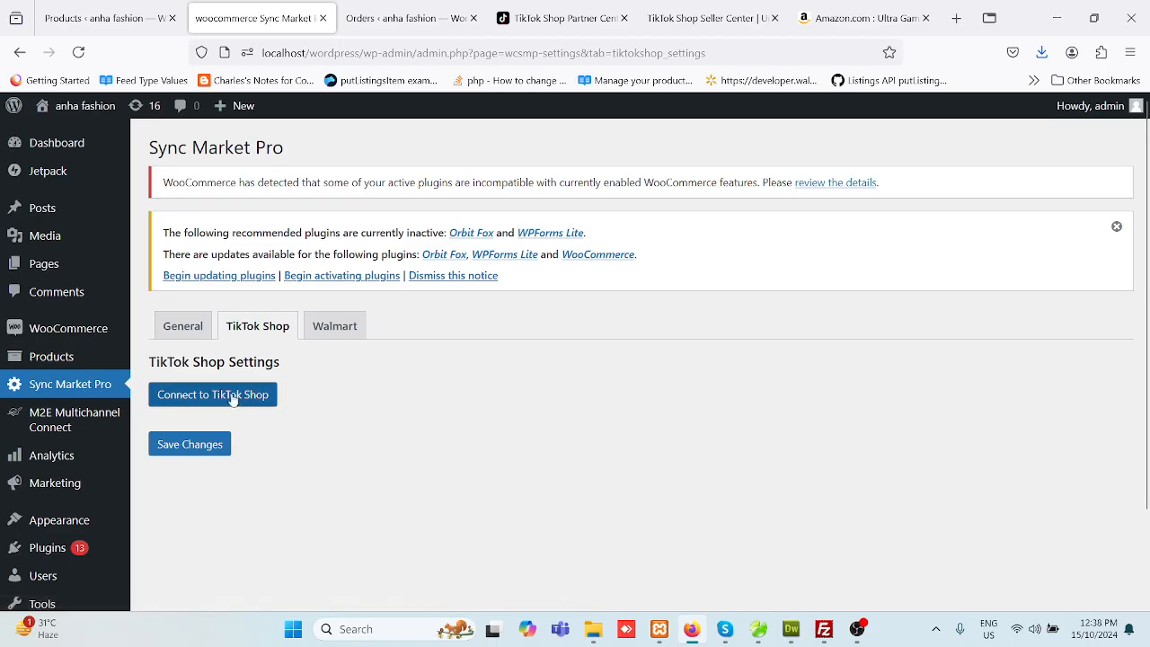
pyautogui.click(286, 396)
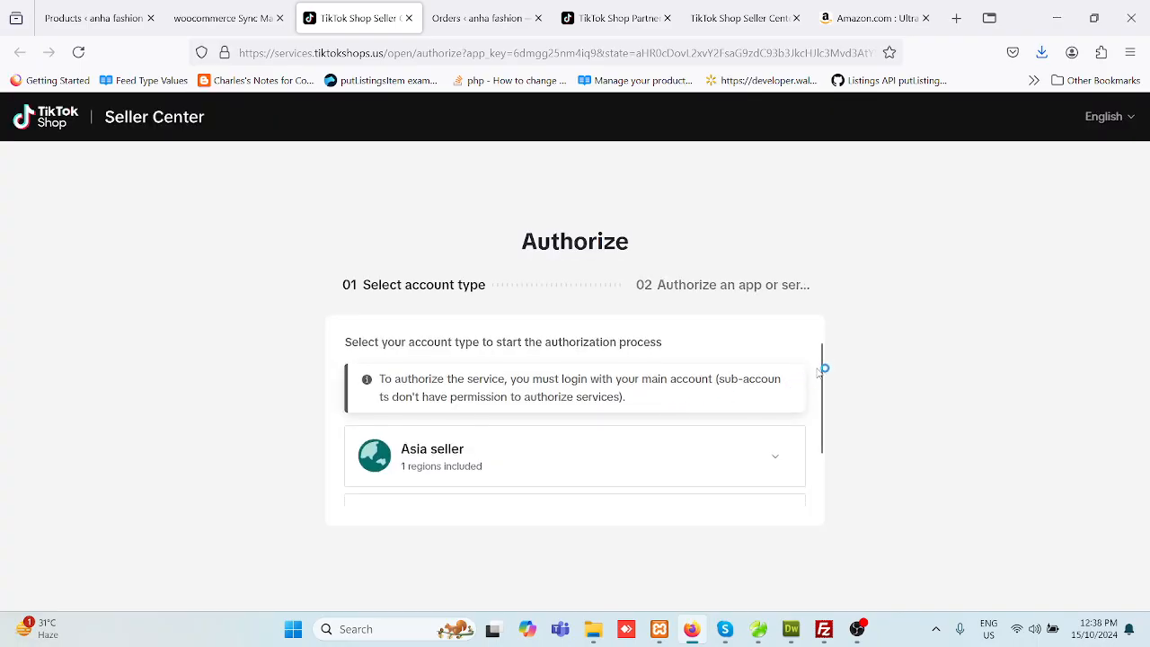
# Choose the region under North America seller as the account type for the TikTok Shop authorization
pyautogui.scroll(-1, 822, 377)
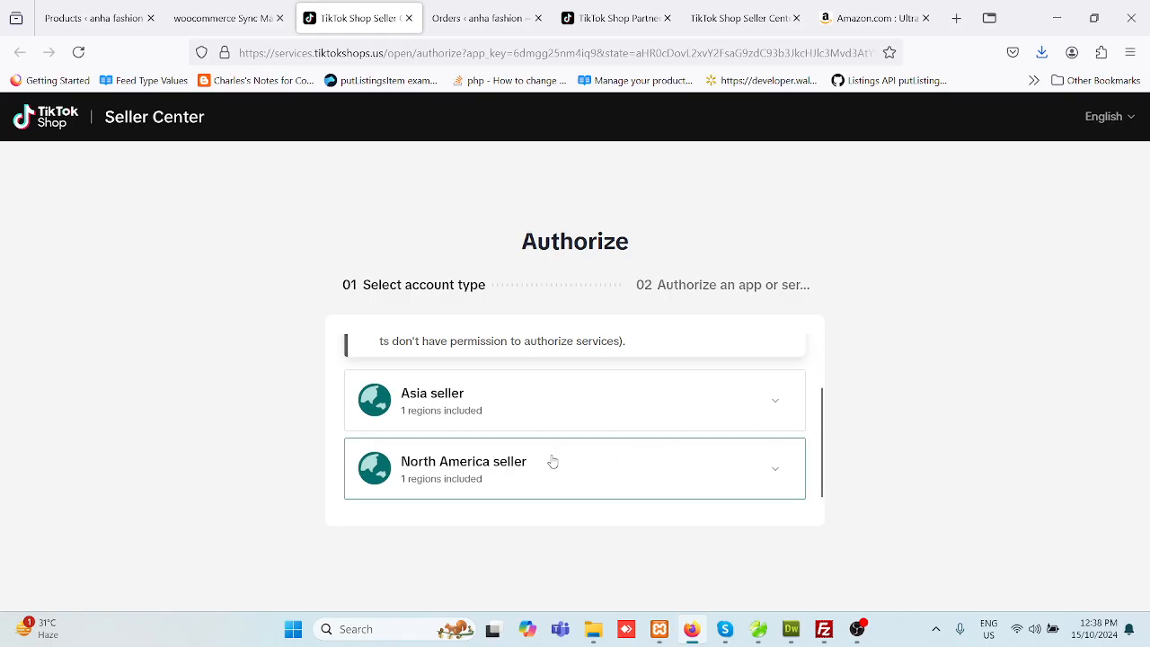
pyautogui.click(775, 469)
pyautogui.scroll(-1, 821, 460)
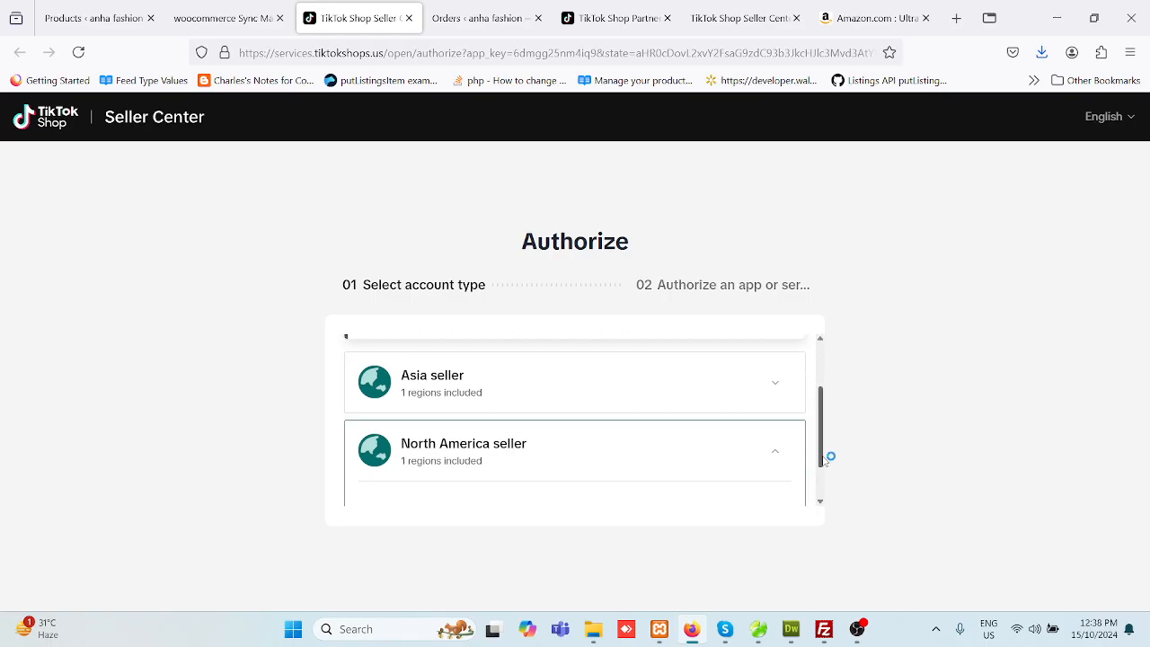
pyautogui.moveTo(521, 474)
pyautogui.click(738, 474)
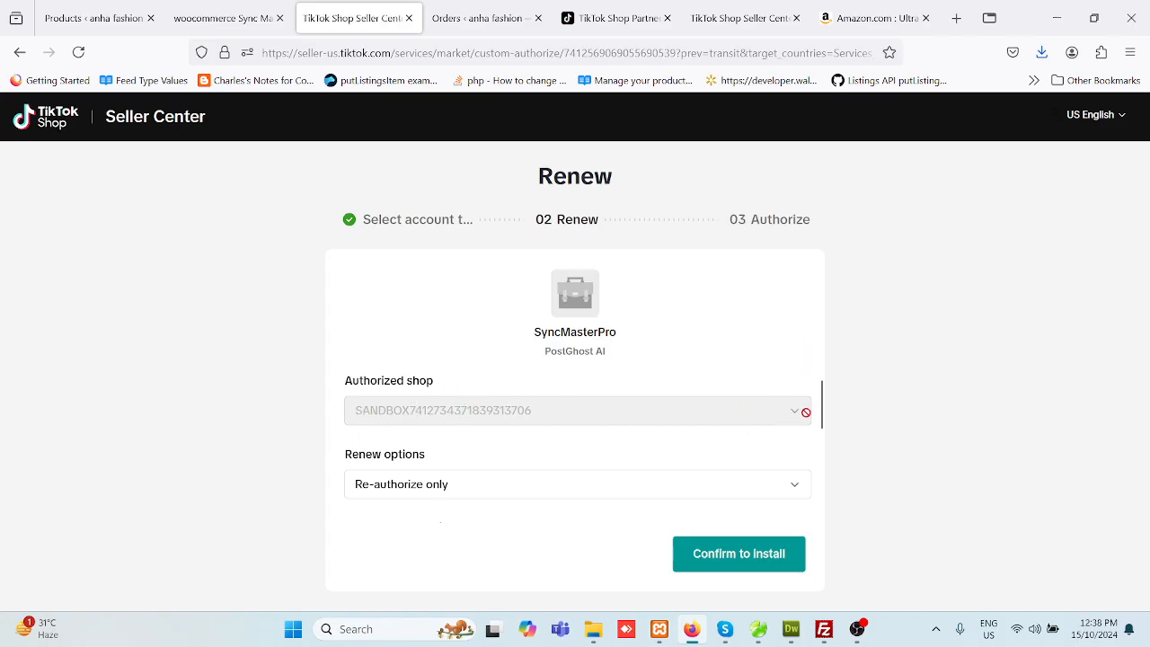
# Confirm the Re-authorize only renewal for SyncMasterPro, accept the data-sharing agreement and complete the authorization
pyautogui.moveTo(819, 403); pyautogui.dragTo(811, 501)
pyautogui.click(738, 553)
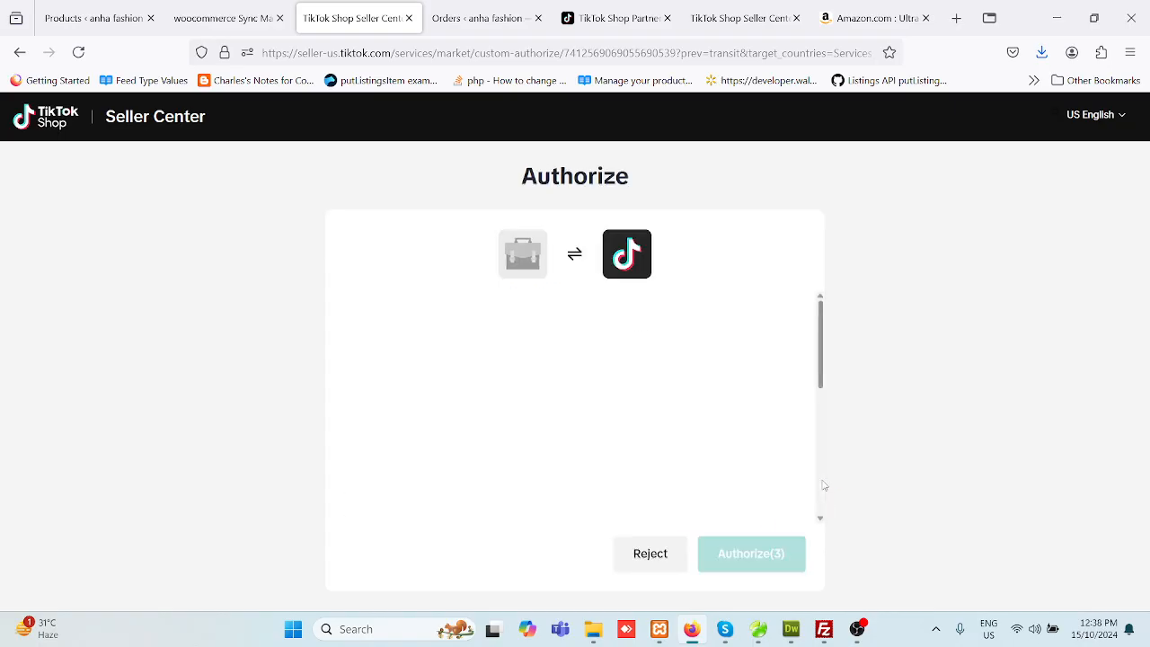
pyautogui.moveTo(824, 347); pyautogui.dragTo(827, 499)
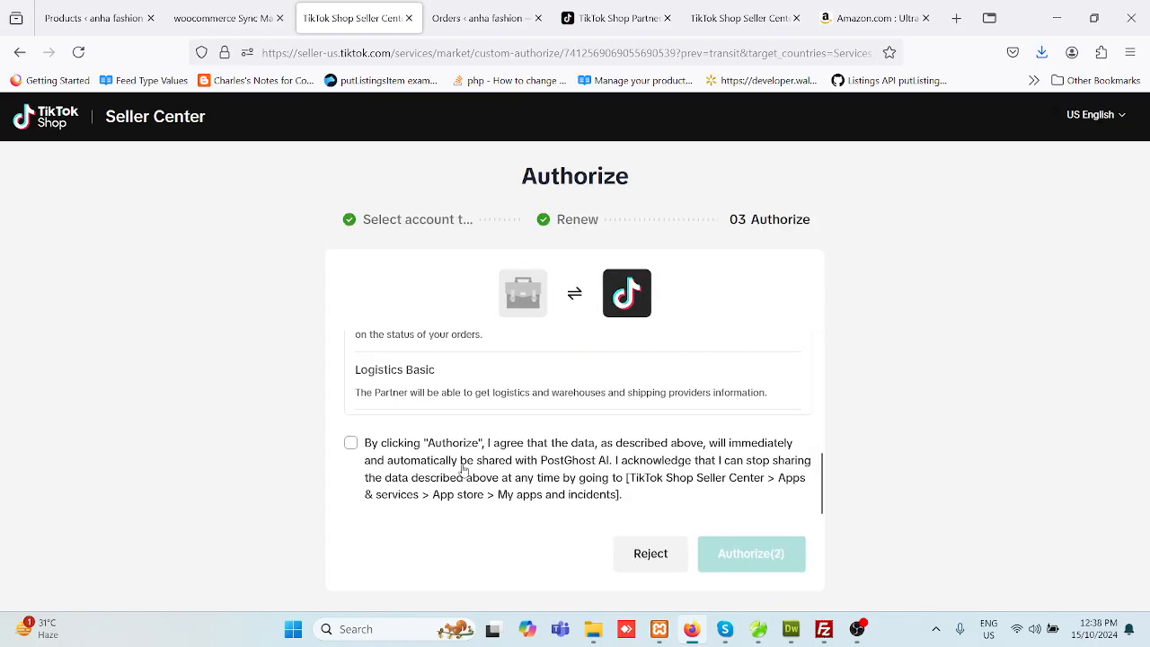
pyautogui.click(350, 442)
pyautogui.click(760, 554)
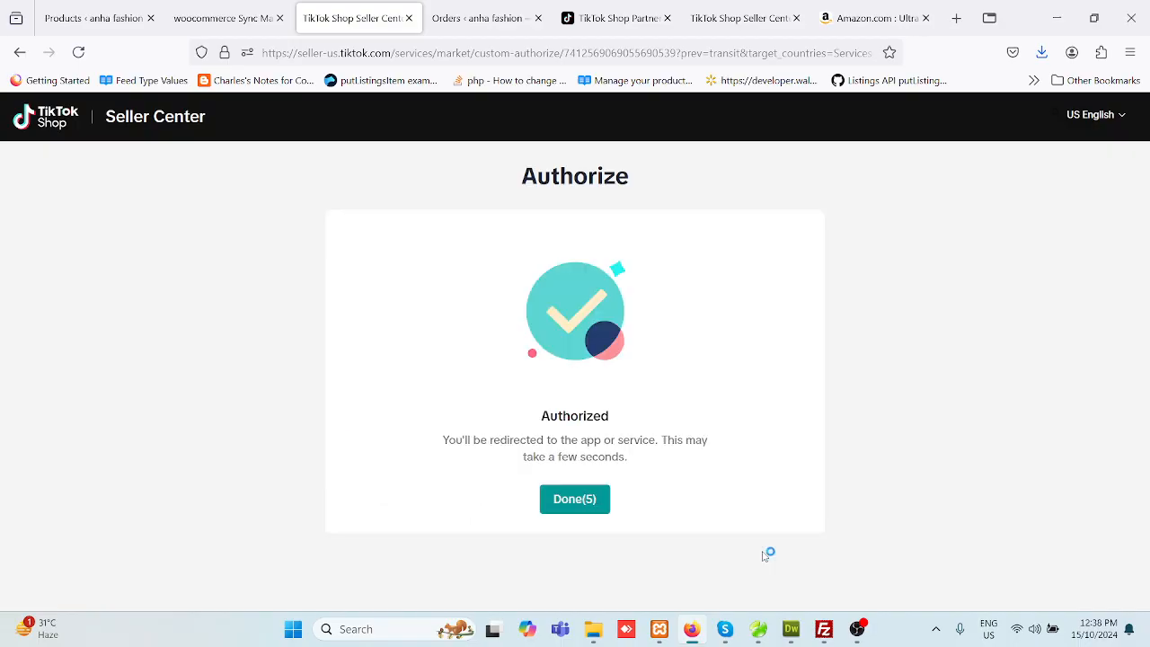
pyautogui.click(579, 500)
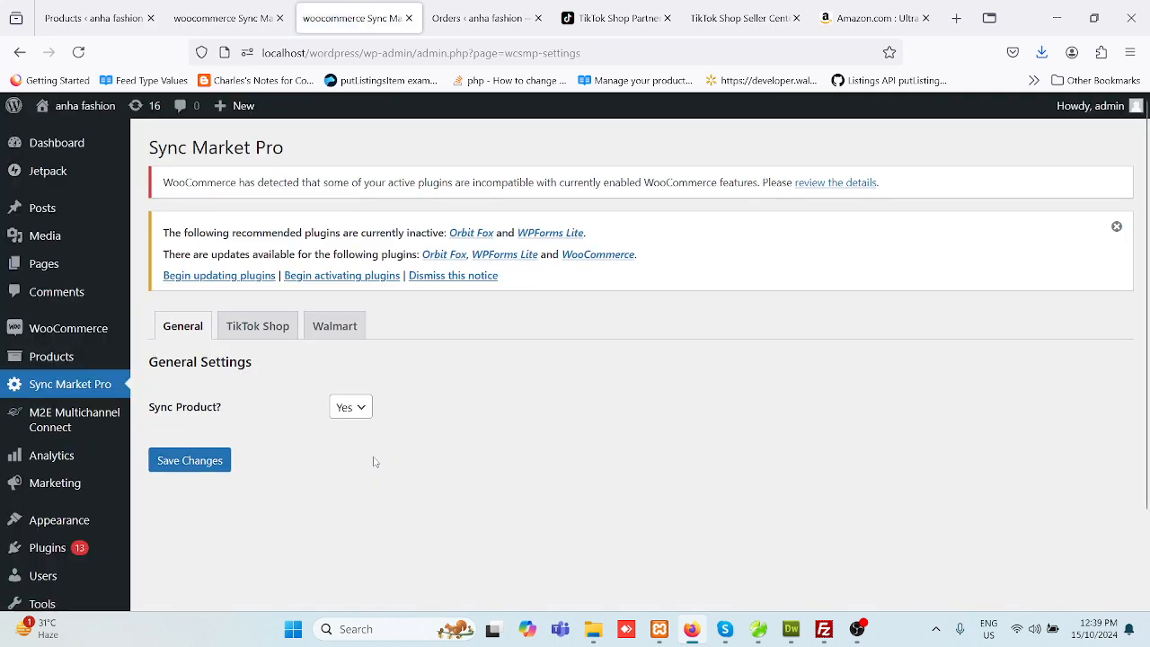
# Check the connection status in the Sync Market Pro TikTok Shop settings
pyautogui.click(270, 333)
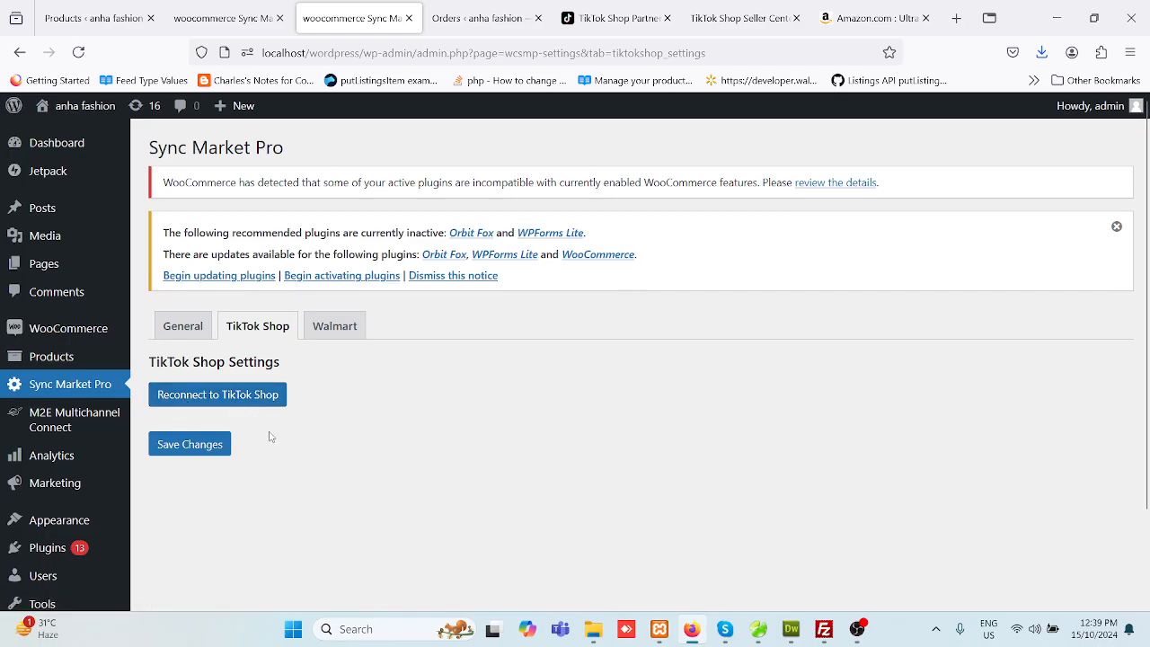
pyautogui.click(249, 394)
# Review the Walmart environment options and save the Walmart settings with the Sandbox environment
pyautogui.click(328, 327)
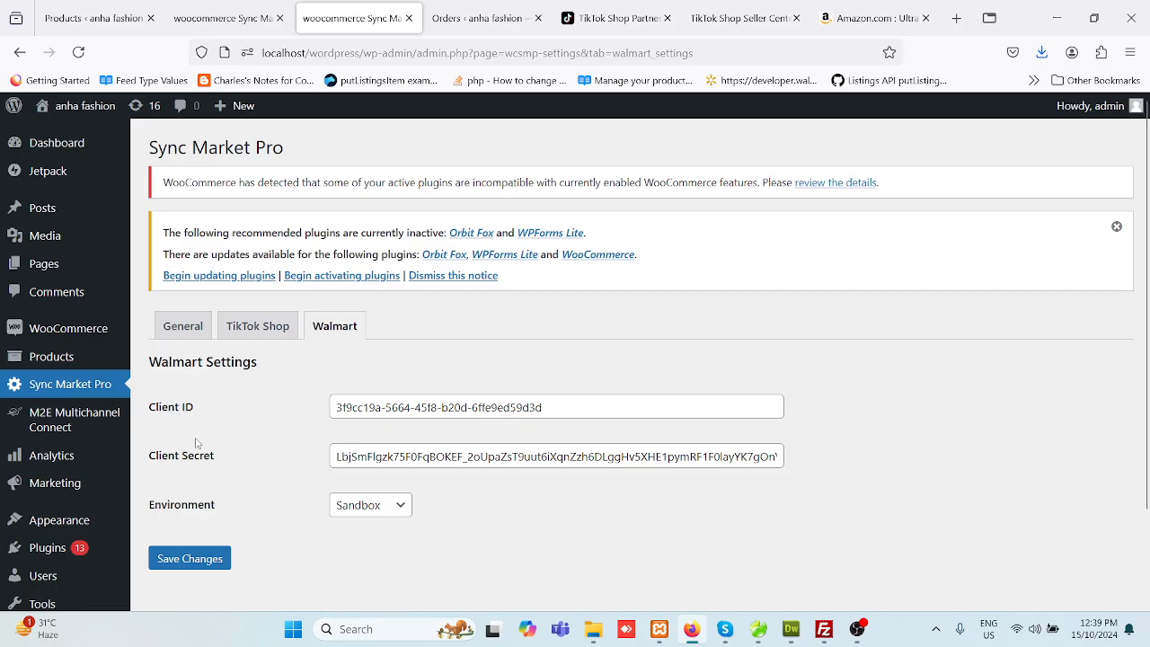
pyautogui.click(380, 512)
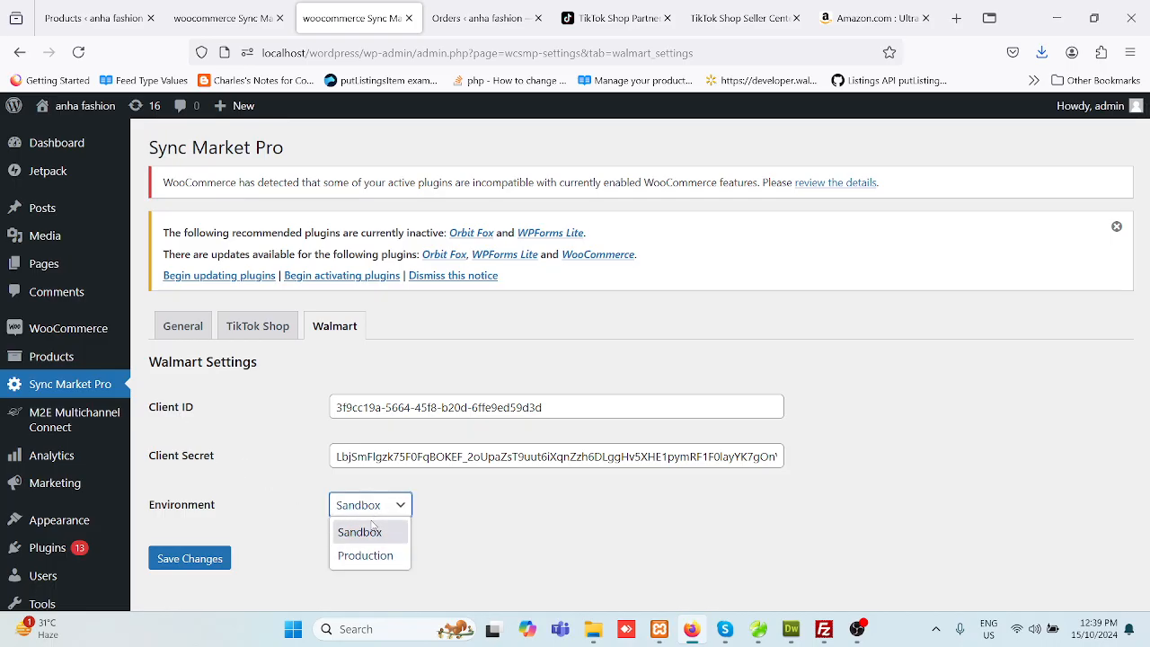
pyautogui.click(516, 514)
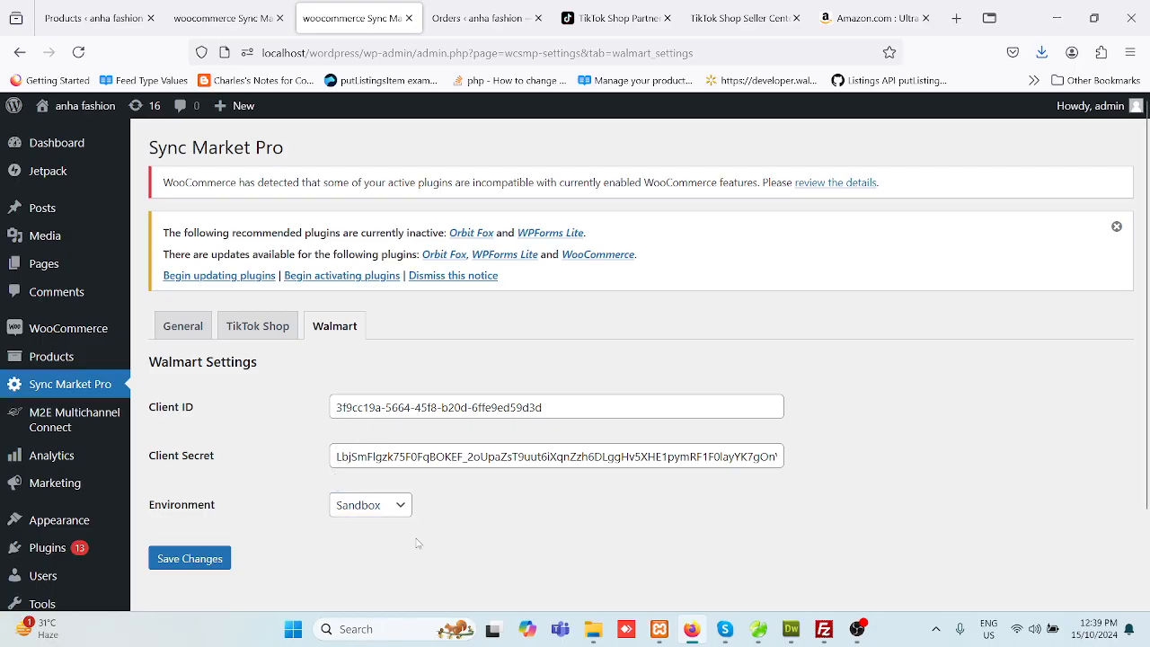
pyautogui.click(183, 561)
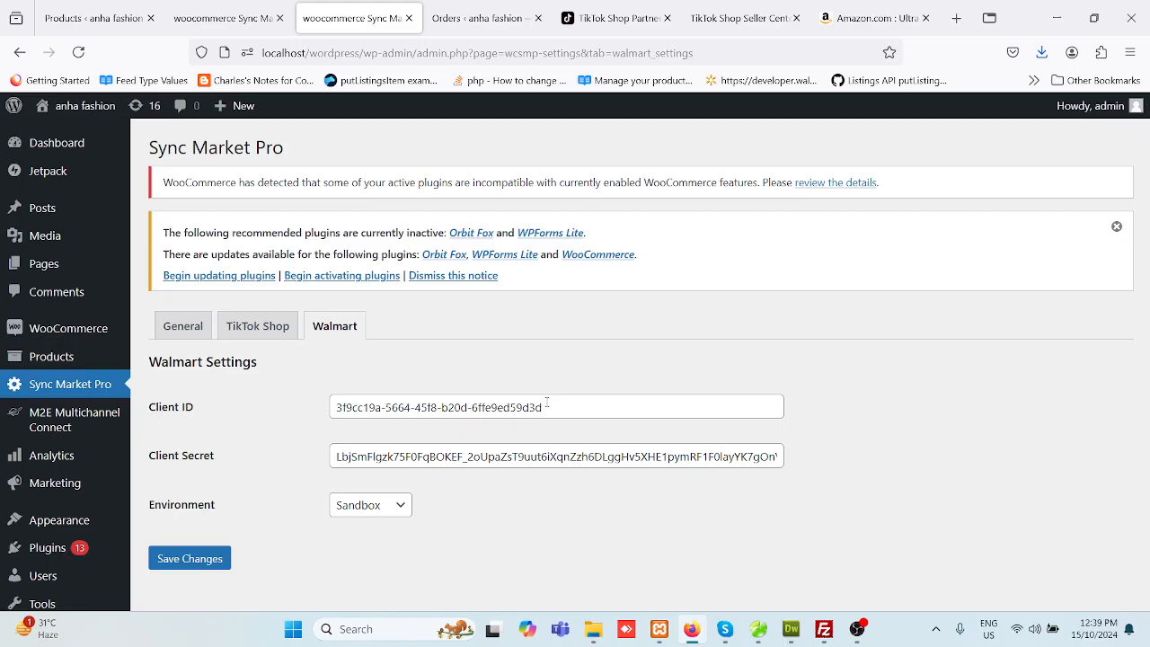
# Start a new WooCommerce product from the store's product list
pyautogui.hotkey('ctrl', 'shift', 'Tab')
pyautogui.hotkey('ctrl', 'shift', 'Tab')
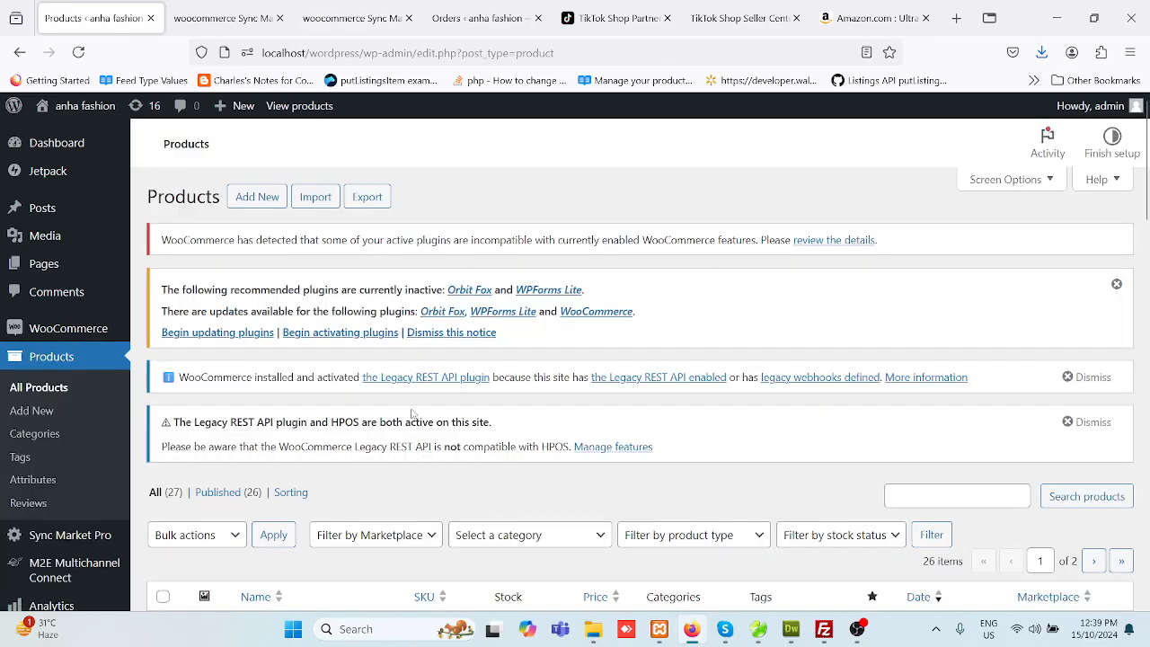
pyautogui.click(256, 202)
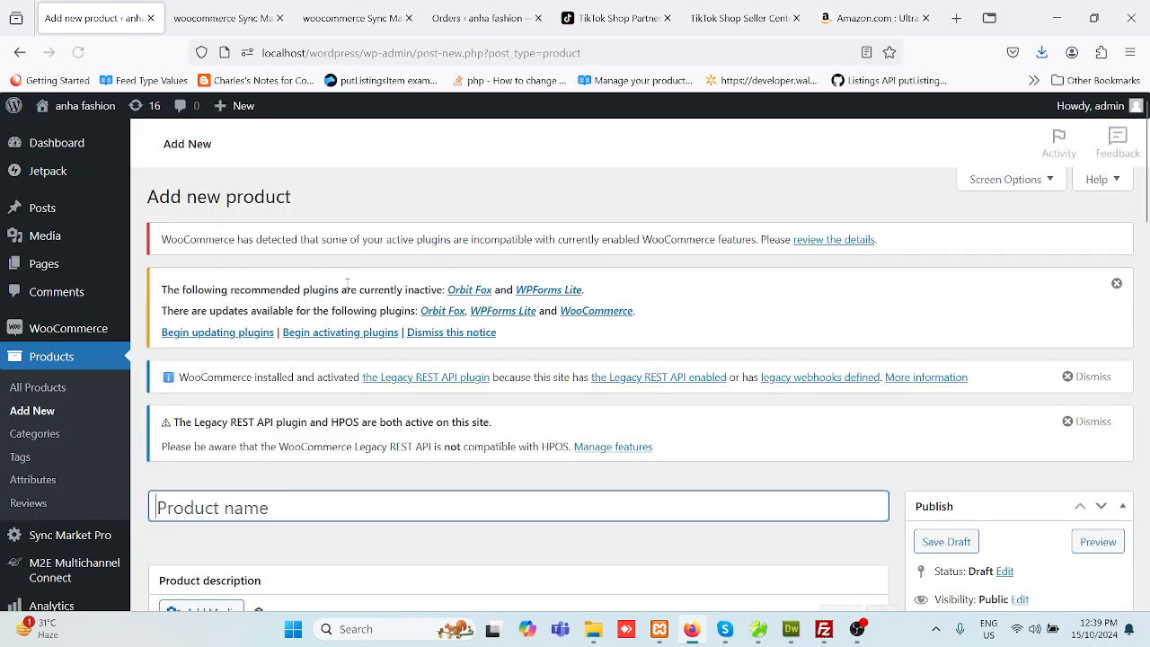
# Copy "Men's Super Soft Game Day Long Sleeve T-Shirt" from the Amazon listing and paste it as the product name
pyautogui.click(871, 17)
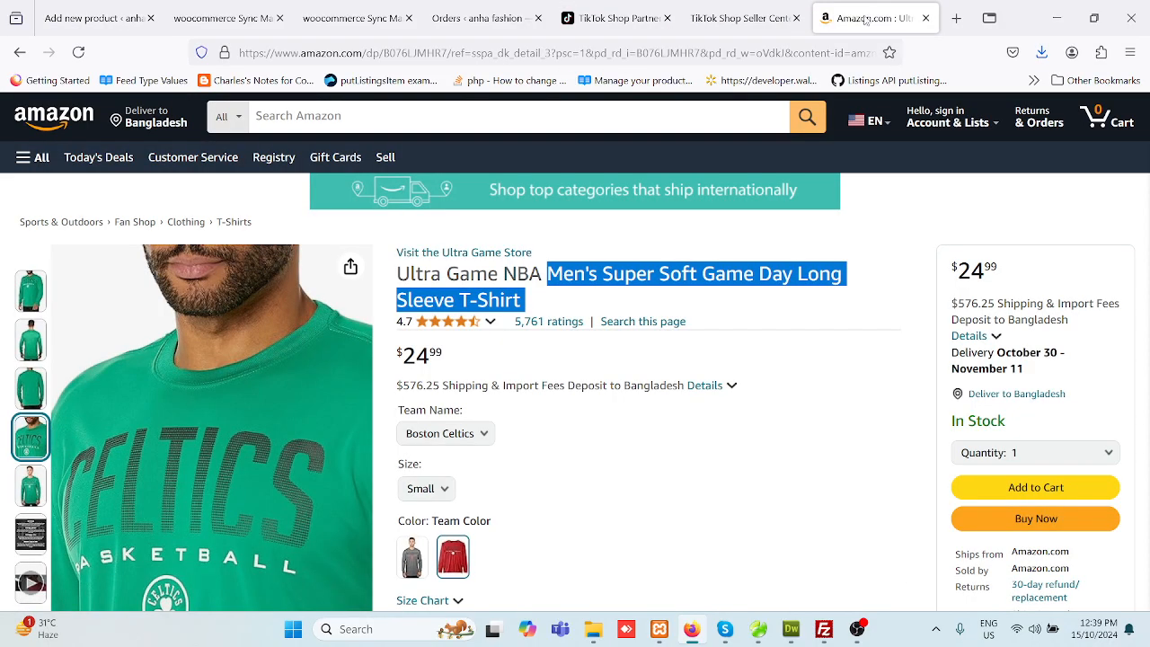
pyautogui.rightClick(676, 280)
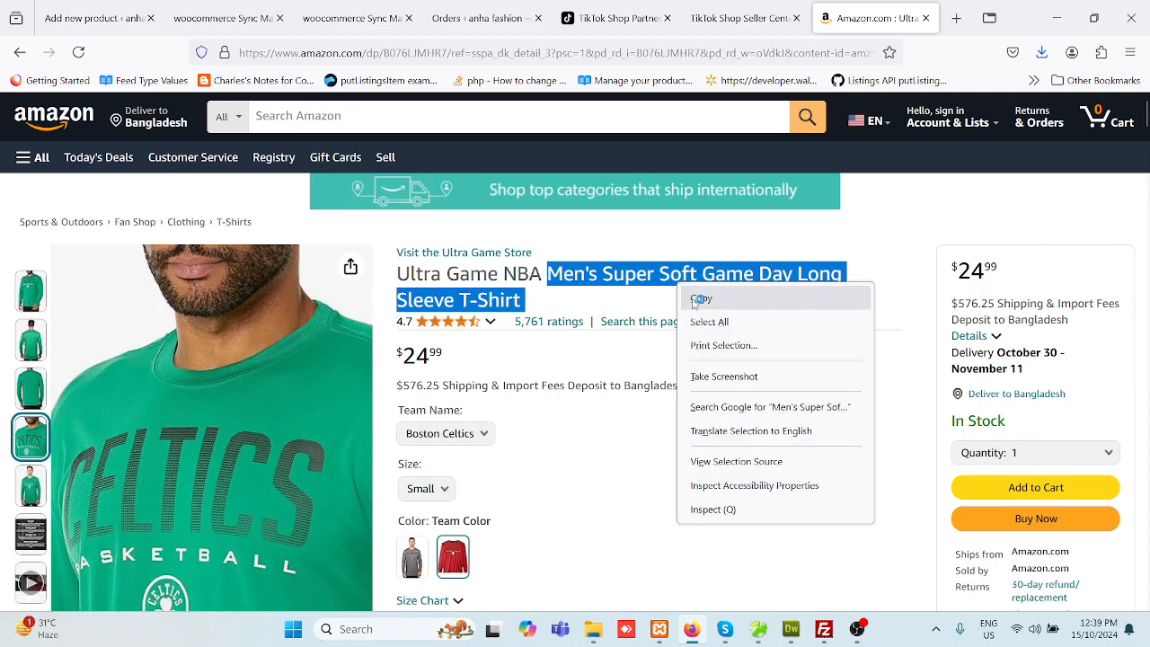
pyautogui.click(699, 301)
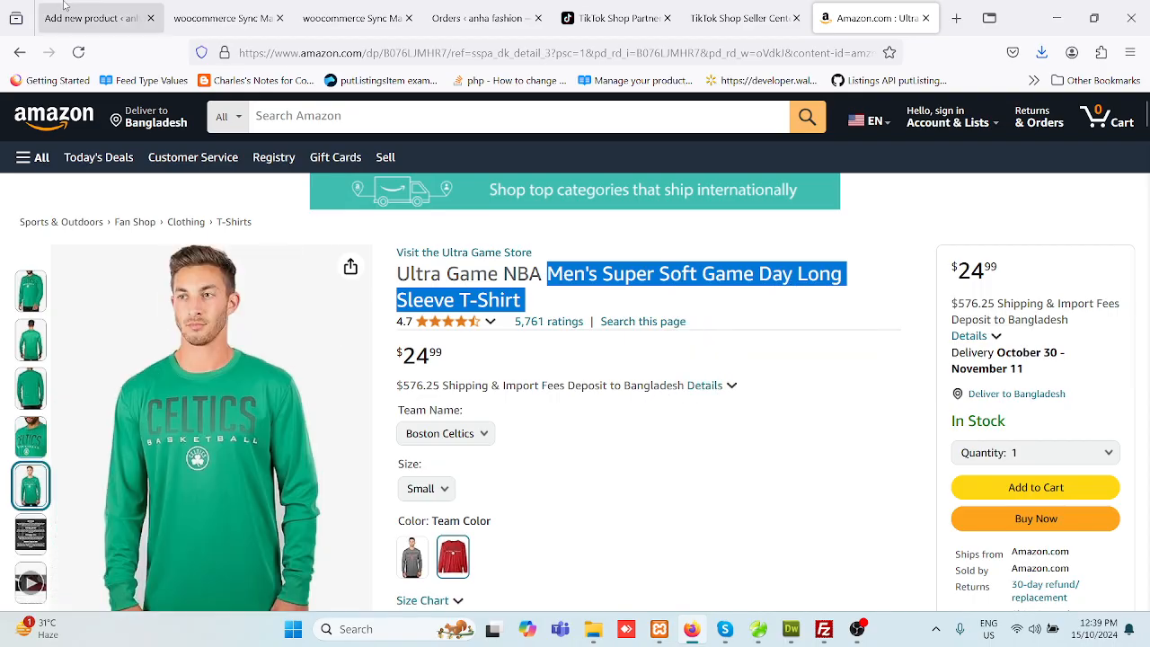
pyautogui.click(95, 18)
pyautogui.click(260, 512)
pyautogui.hotkey('ctrl', 'v')
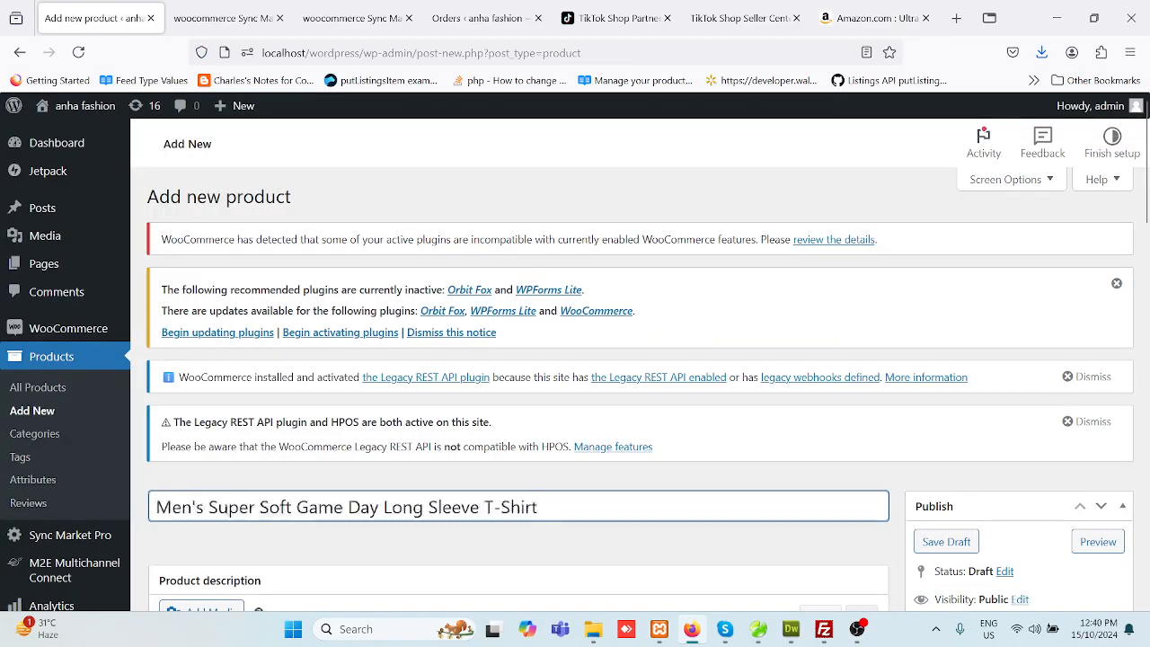
# Change "Men's" to "Mens" in the product name
pyautogui.click(204, 512)
pyautogui.press('BackSpace')
pyautogui.press('BackSpace')
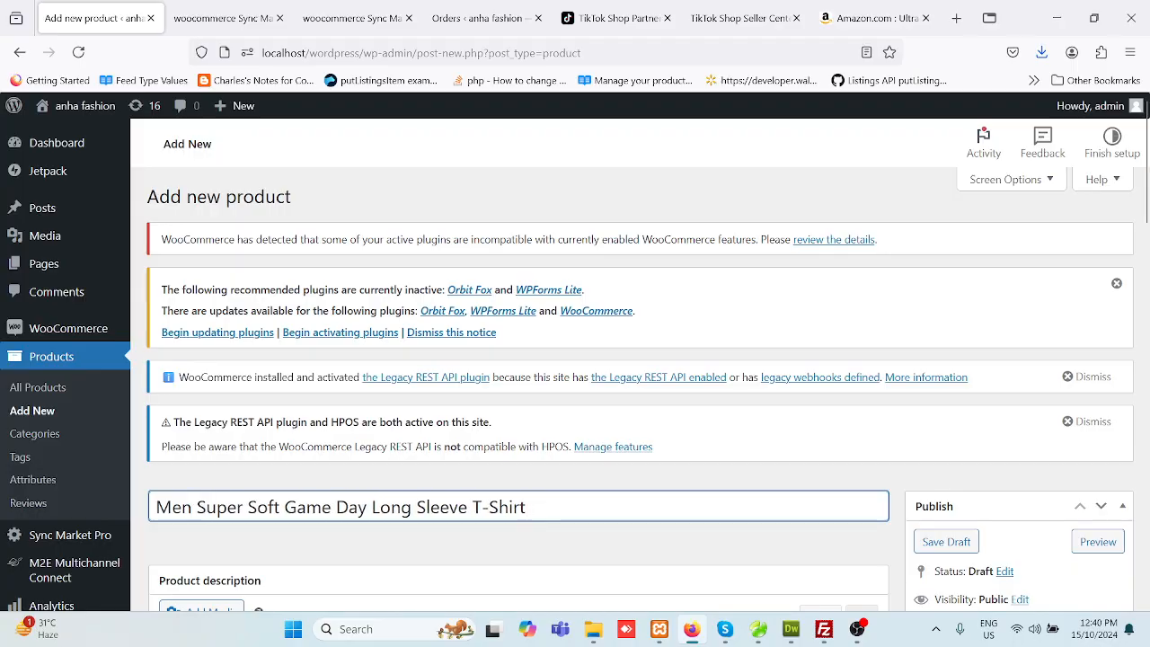
pyautogui.write('s')
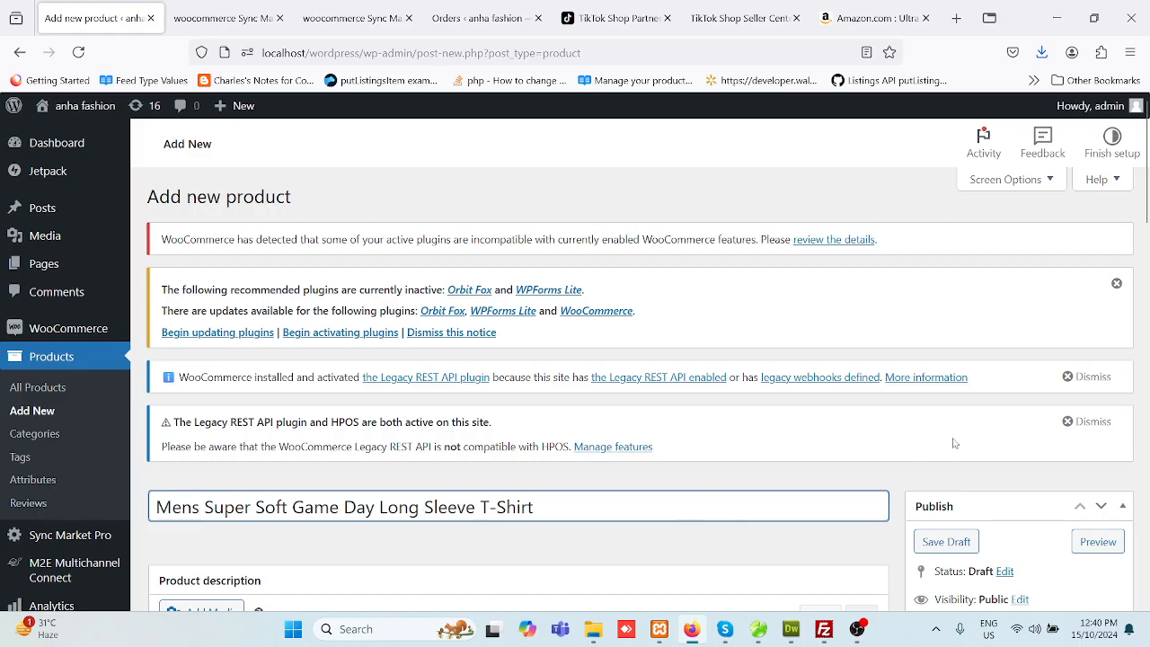
# Upload blue tshirt.jpg from the Downloads folder and set it as the product image
pyautogui.moveTo(1145, 213); pyautogui.dragTo(1148, 287)
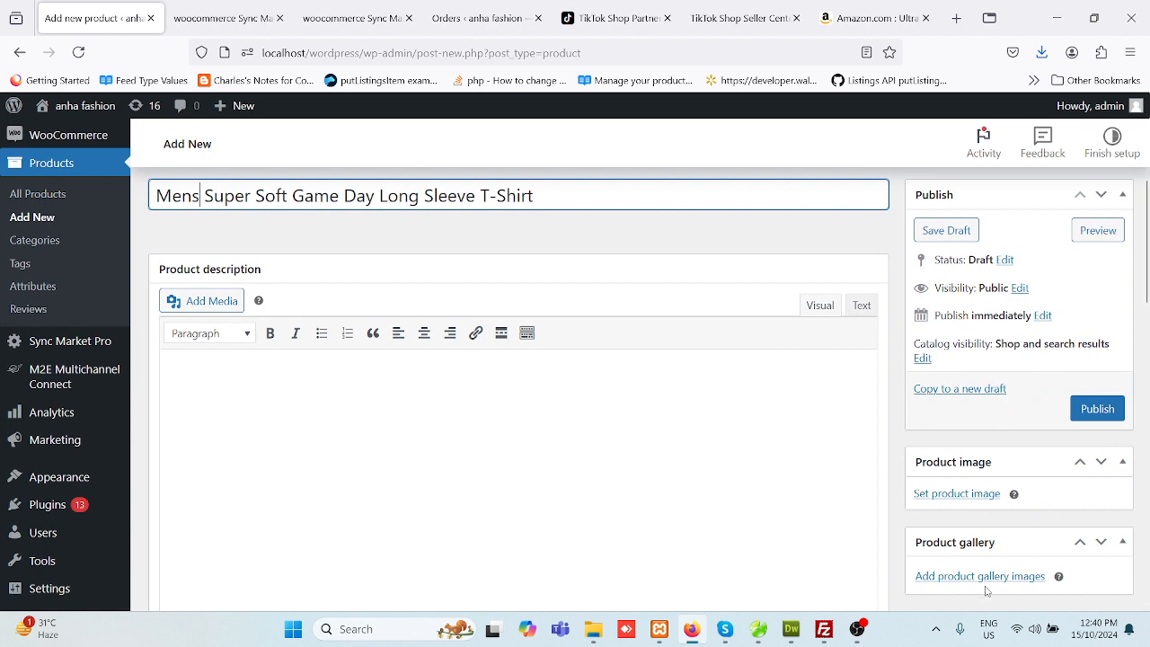
pyautogui.click(954, 495)
pyautogui.click(63, 176)
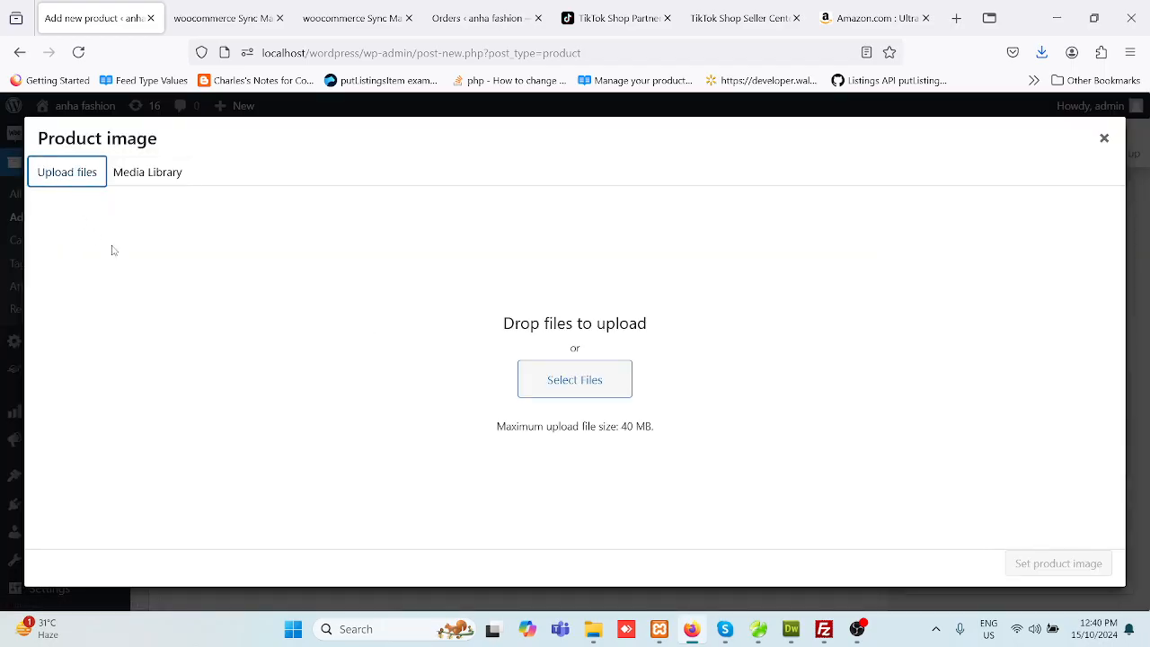
pyautogui.click(569, 371)
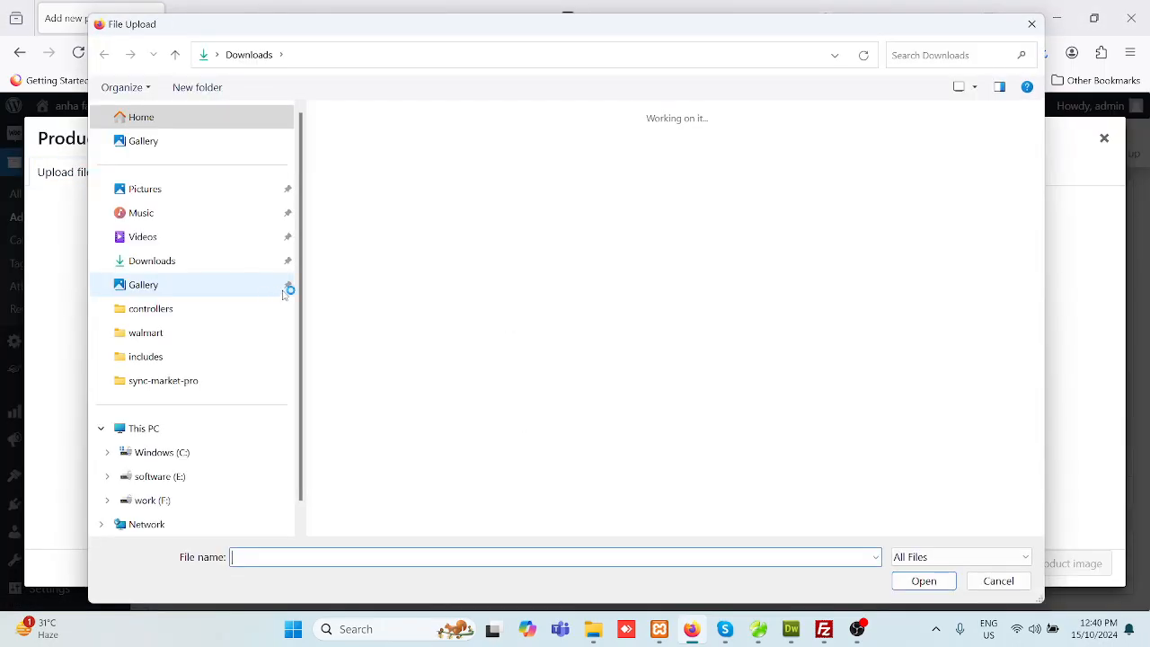
pyautogui.doubleClick(415, 193)
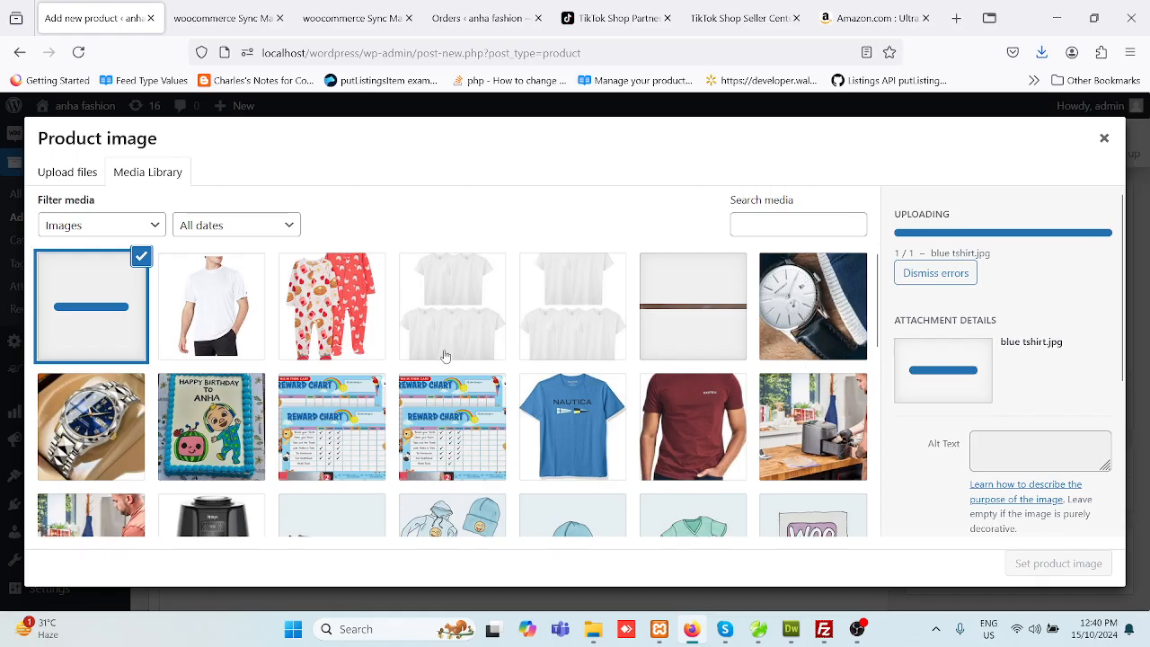
pyautogui.click(1057, 566)
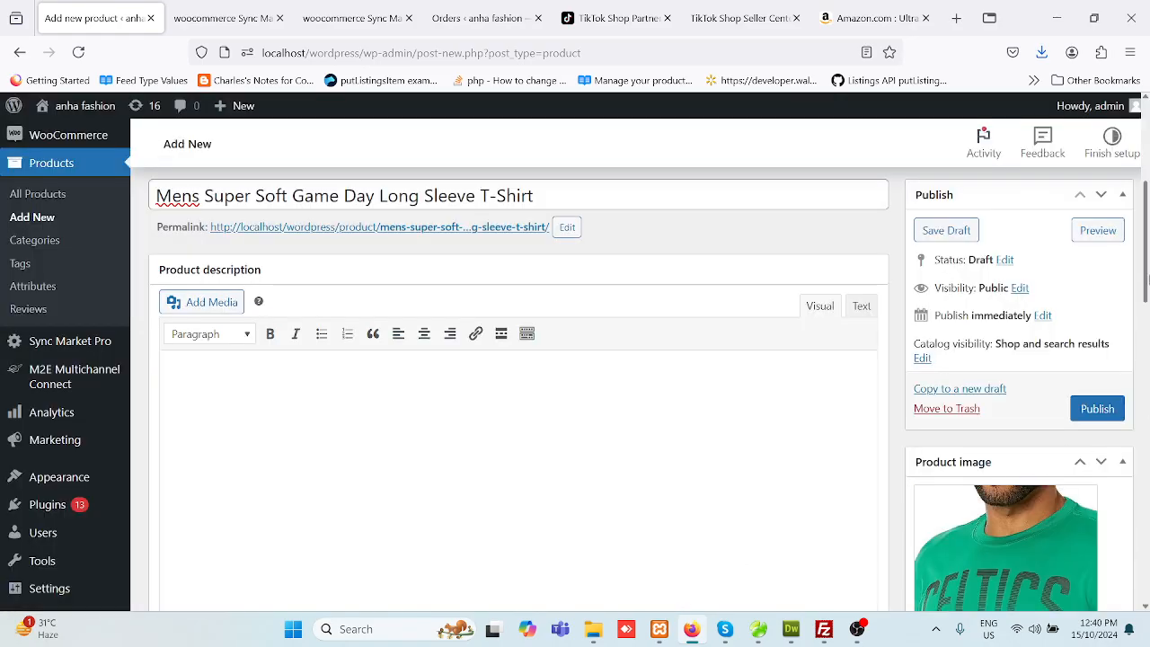
# Copy the start of the Amazon product description, up to "true workout gear", and paste it into the product description
pyautogui.scroll(-1, 1147, 281)
pyautogui.hotkey('ctrl', 'shift', 'Tab')
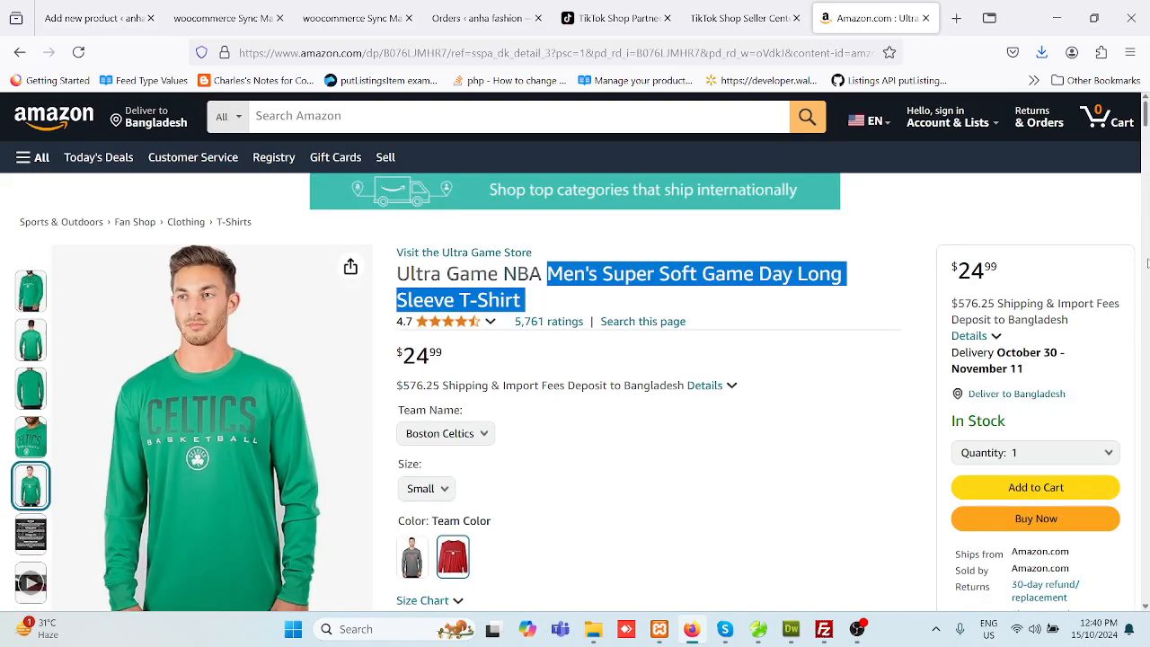
pyautogui.scroll(-20, 1145, 265)
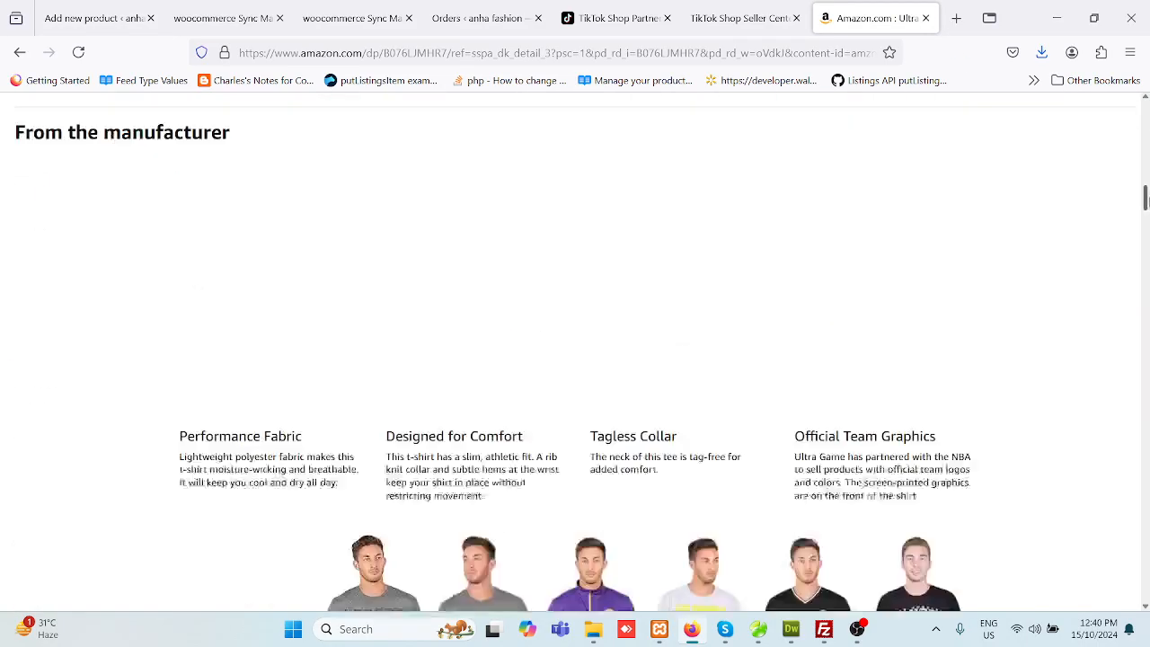
pyautogui.moveTo(1146, 265); pyautogui.dragTo(1146, 315)
pyautogui.scroll(7, 478, 191)
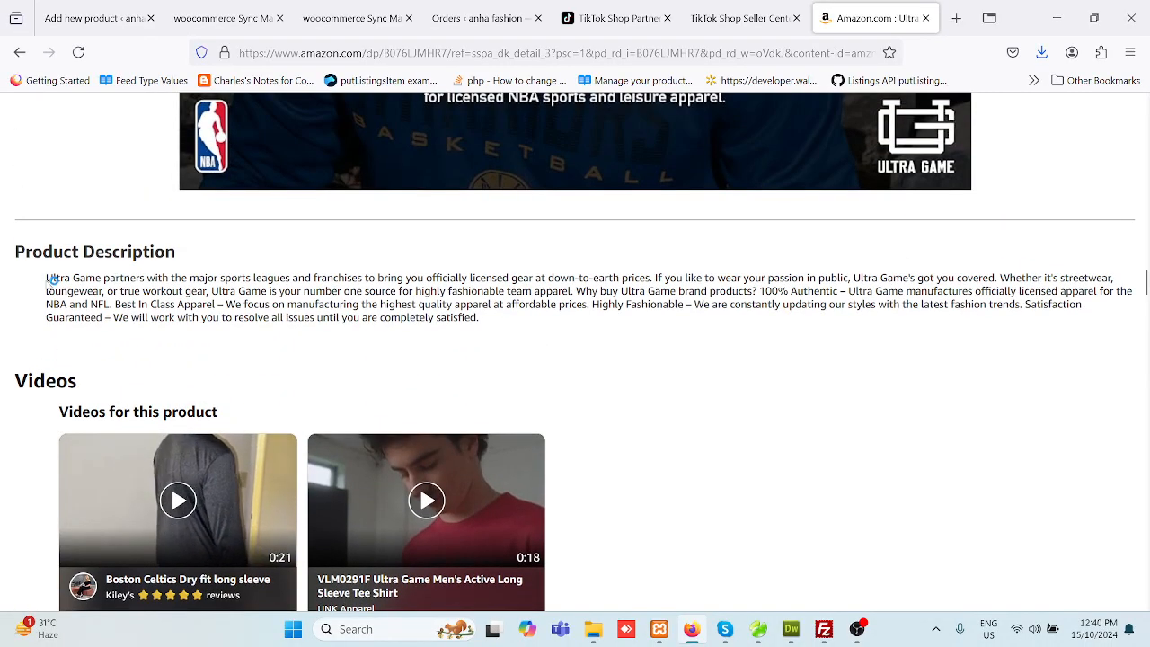
pyautogui.moveTo(45, 277); pyautogui.dragTo(207, 292)
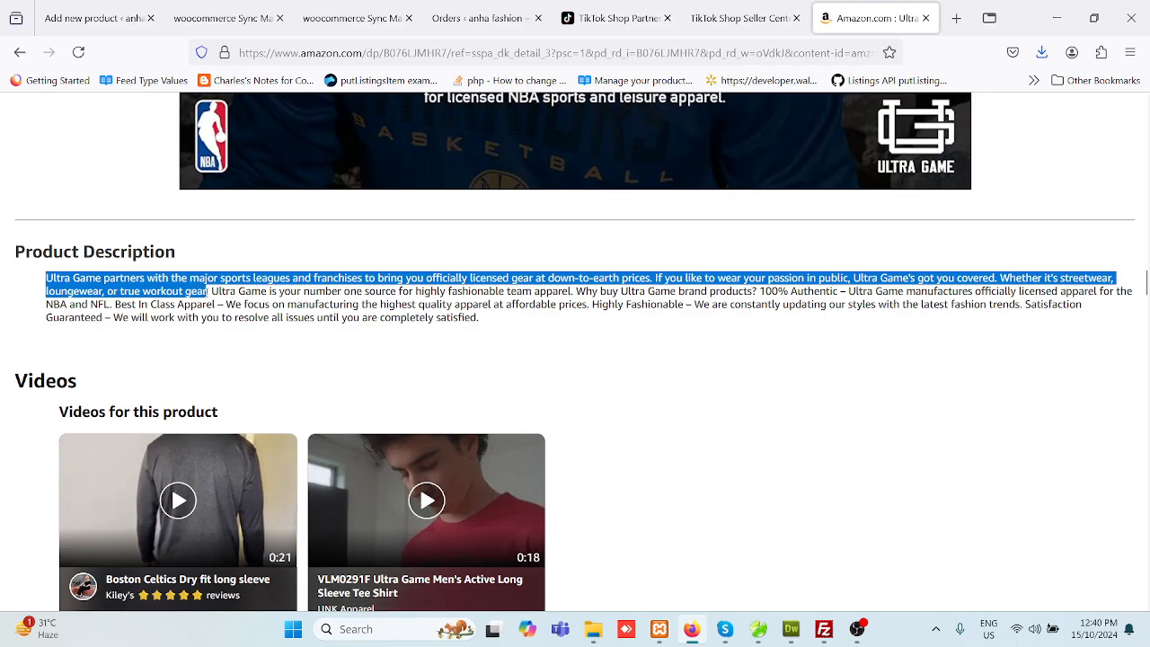
pyautogui.click(225, 18)
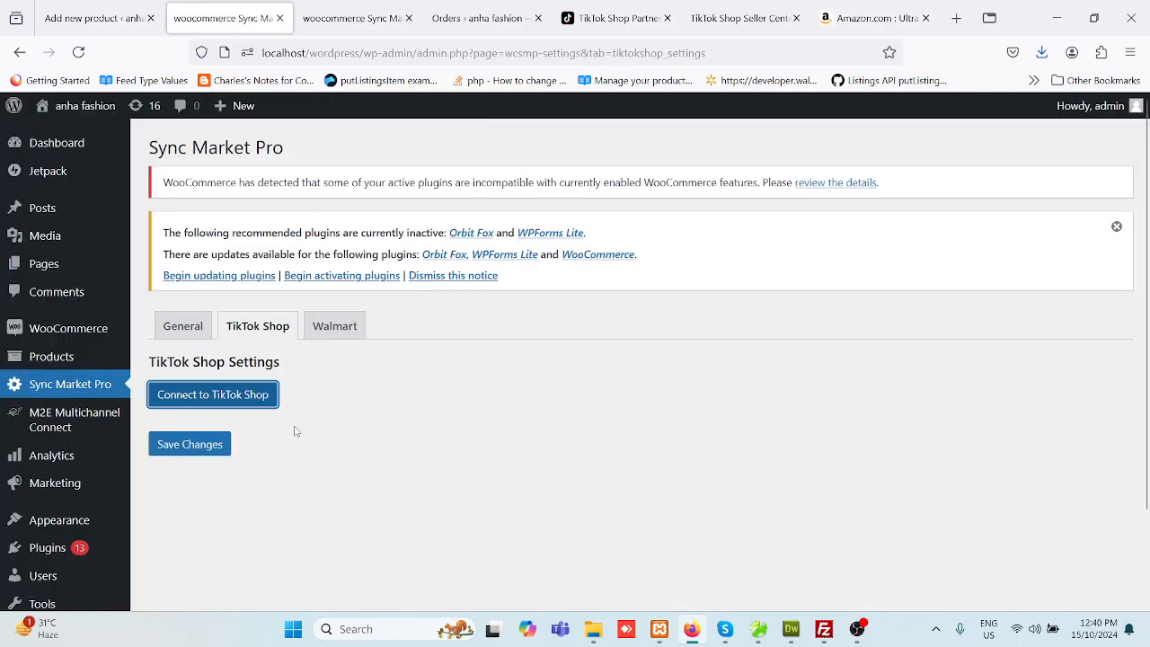
pyautogui.click(94, 18)
pyautogui.click(364, 398)
pyautogui.hotkey('ctrl', 'v')
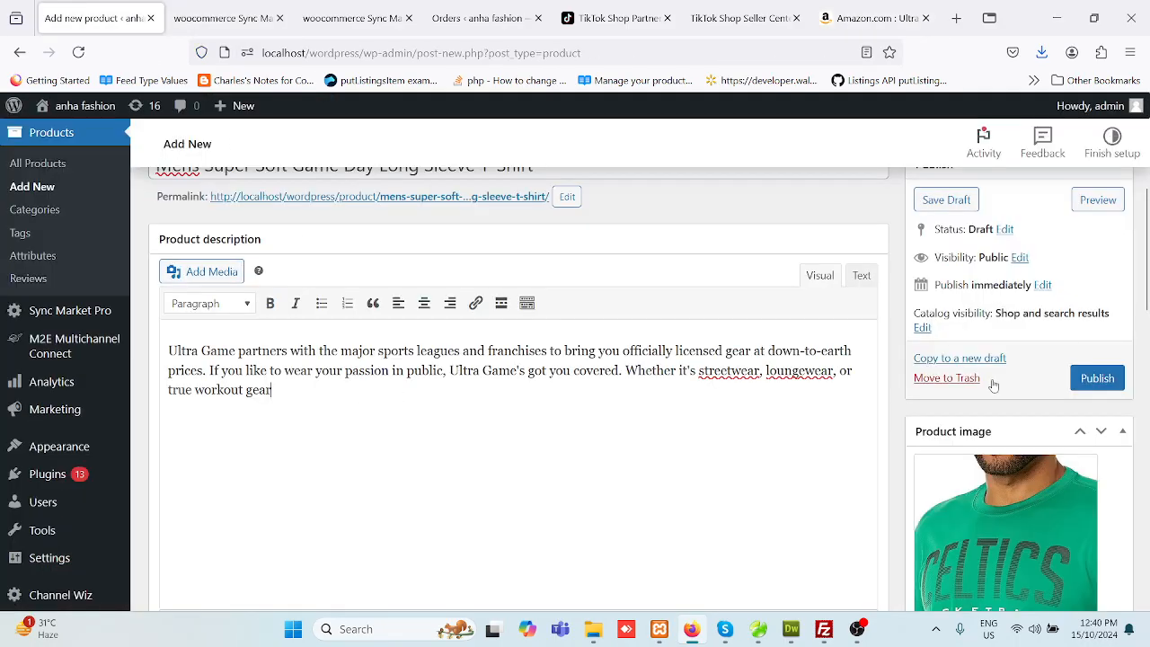
# Check the shirt's price on the Amazon listing, then set the WooCommerce product's regular price to 24 and sale price to 20
pyautogui.click(876, 18)
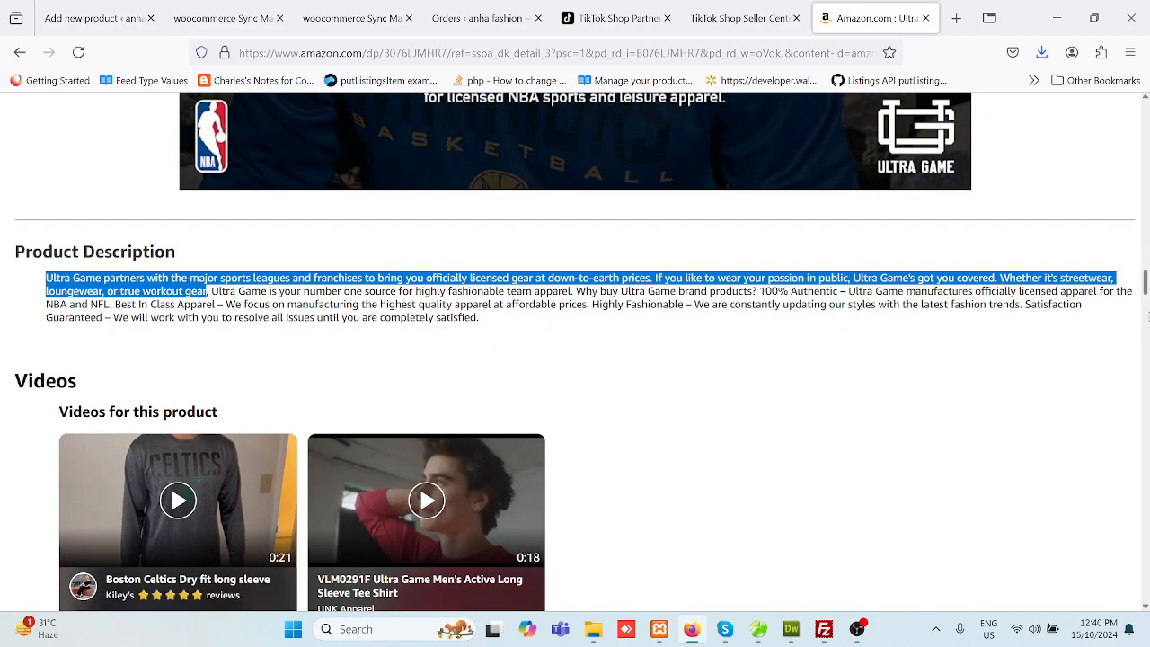
pyautogui.moveTo(1146, 289); pyautogui.dragTo(1141, 122)
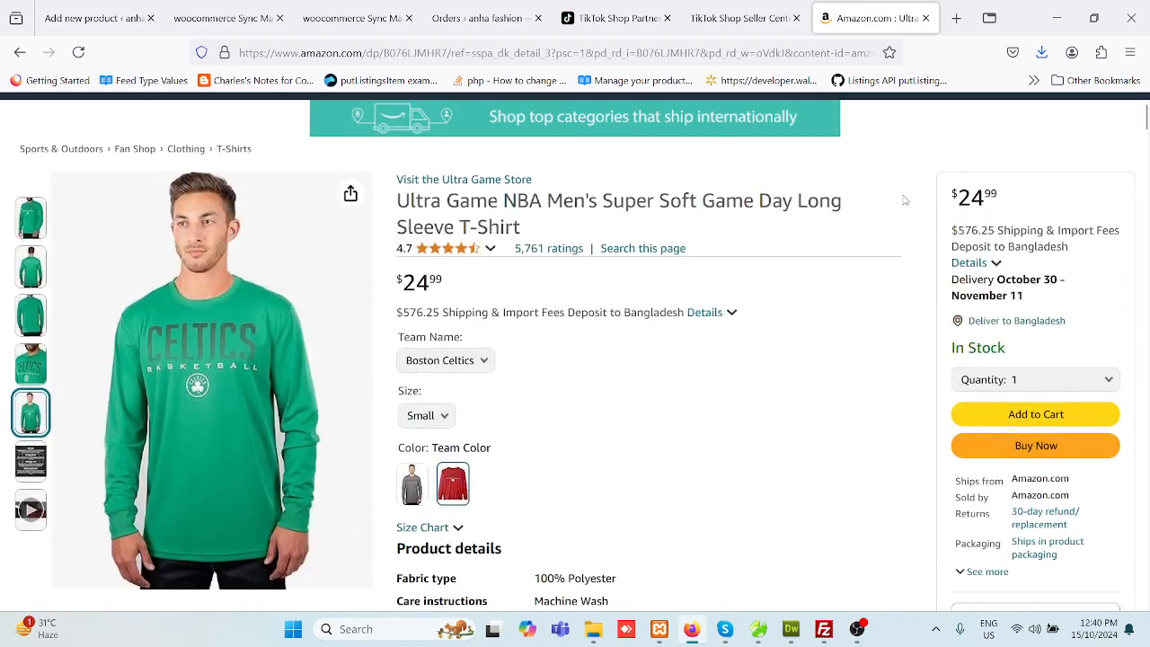
pyautogui.click(90, 18)
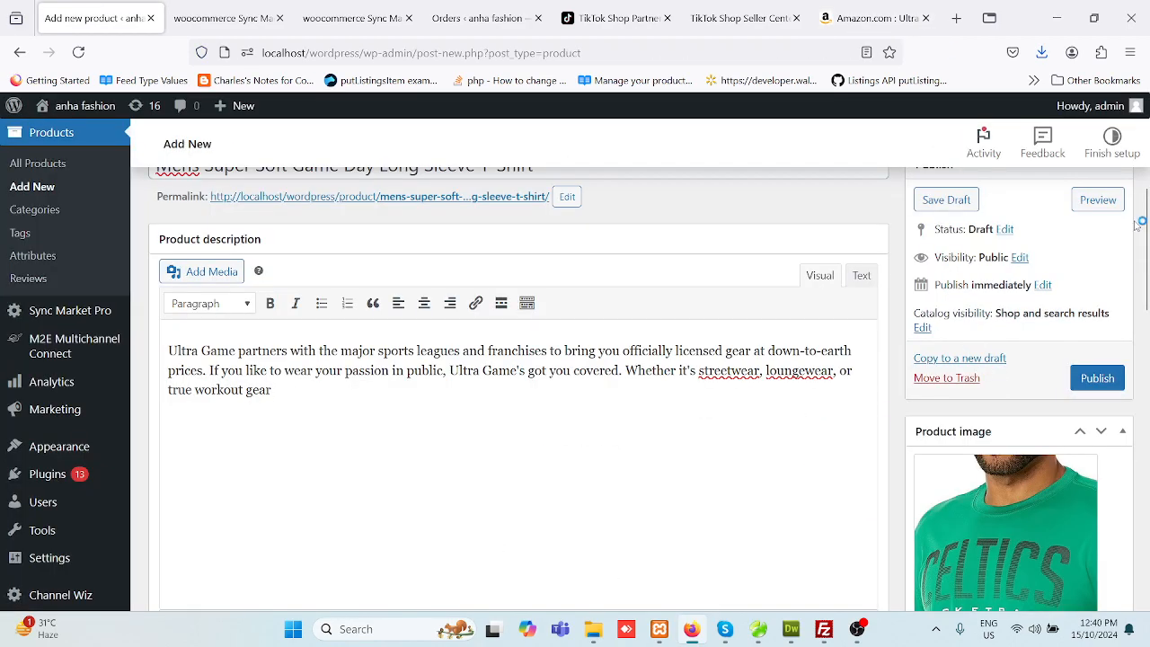
pyautogui.moveTo(1145, 207); pyautogui.dragTo(1146, 305)
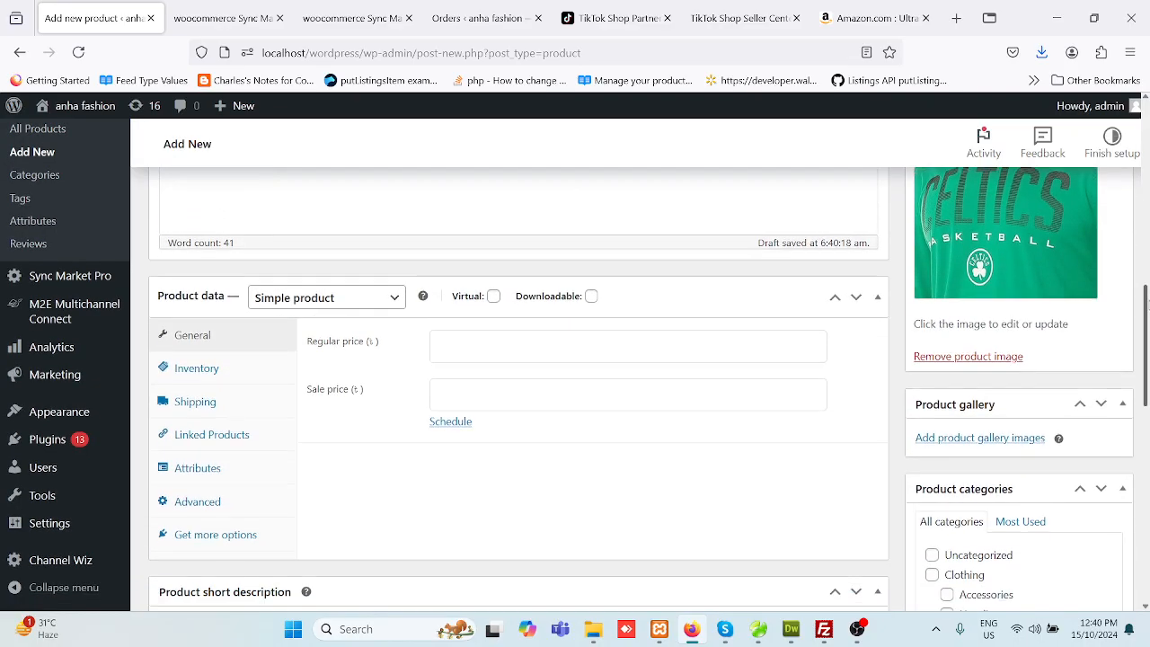
pyautogui.click(469, 344)
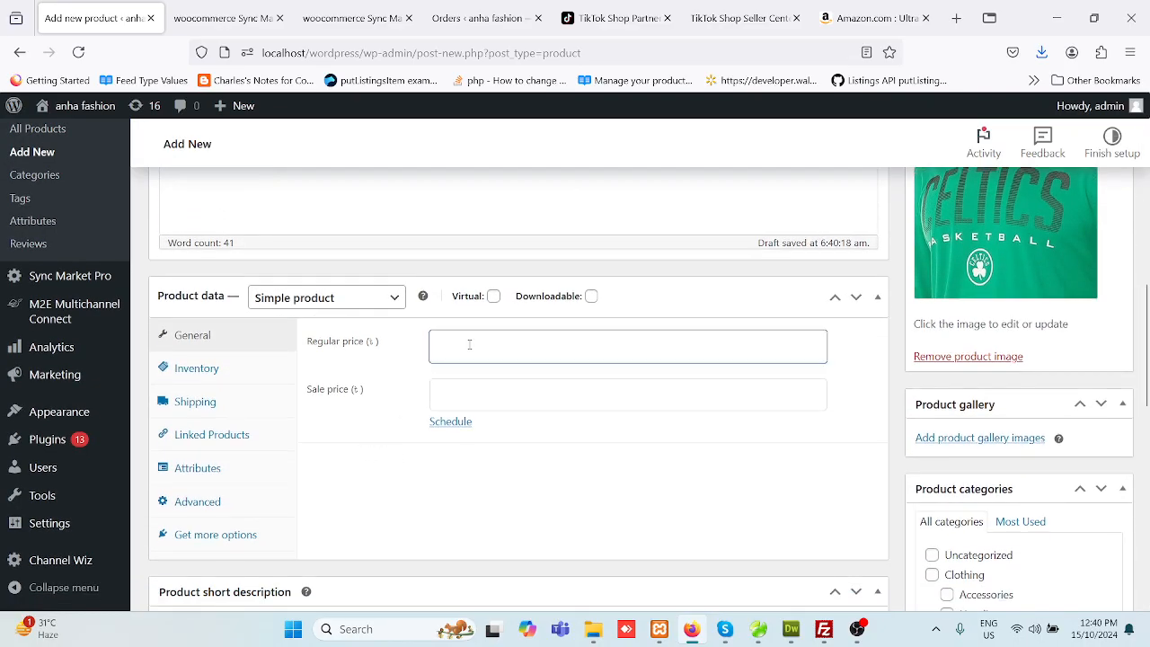
pyautogui.click(469, 388)
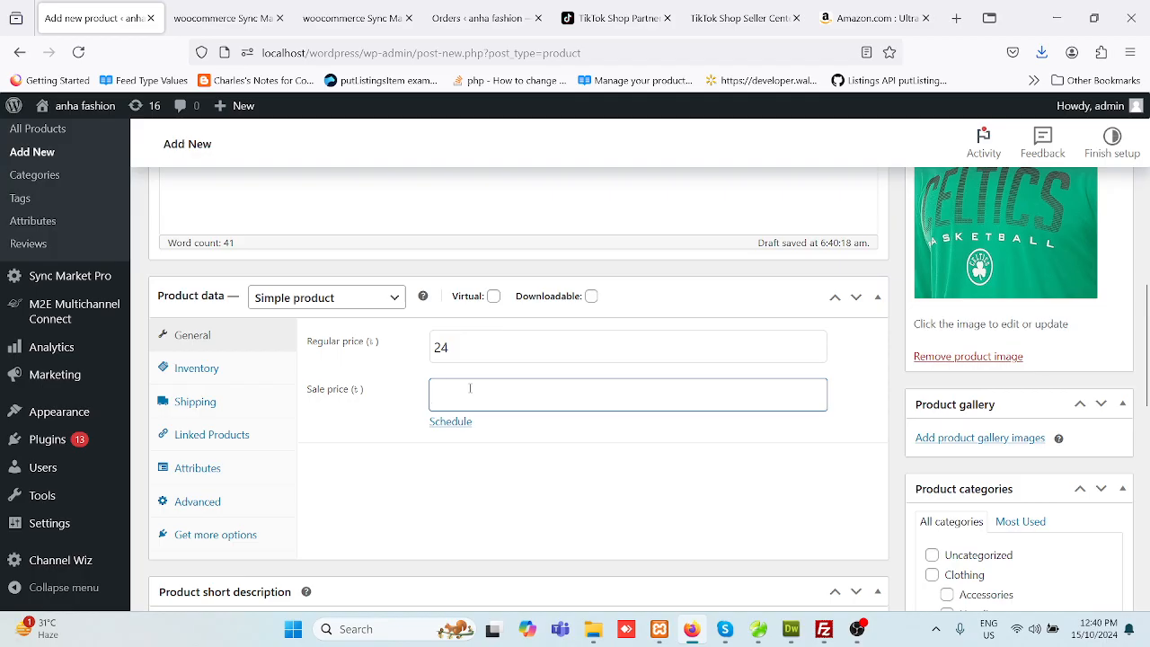
pyautogui.write('20')
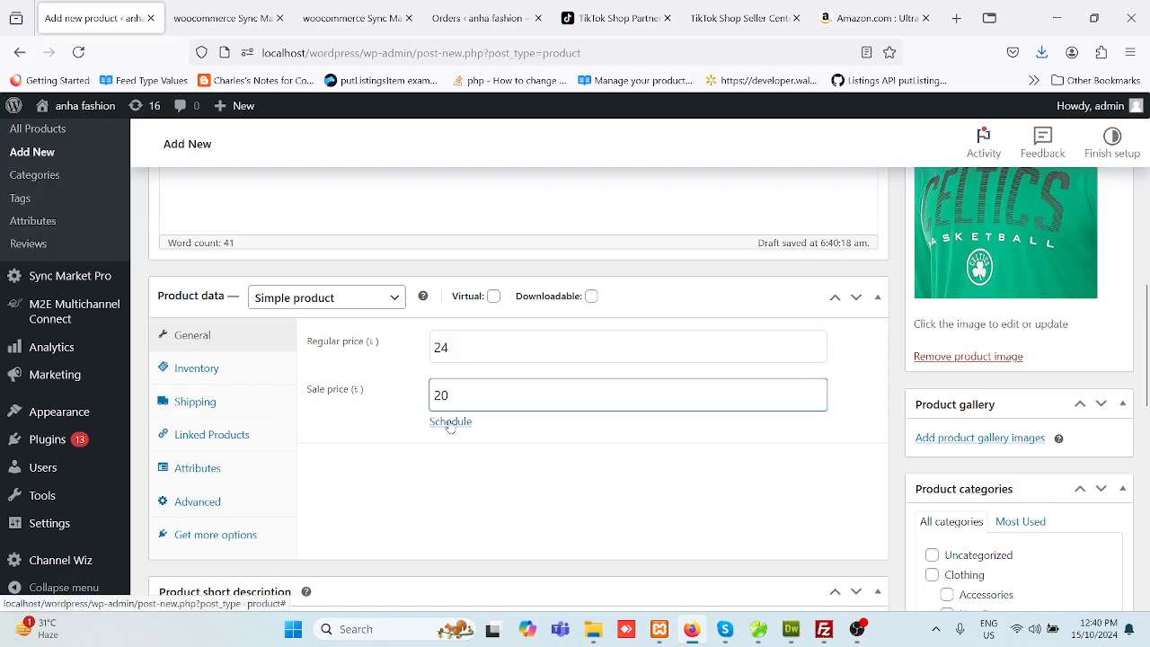
# Set the product's SKU to DEu368565 in its inventory data
pyautogui.click(222, 370)
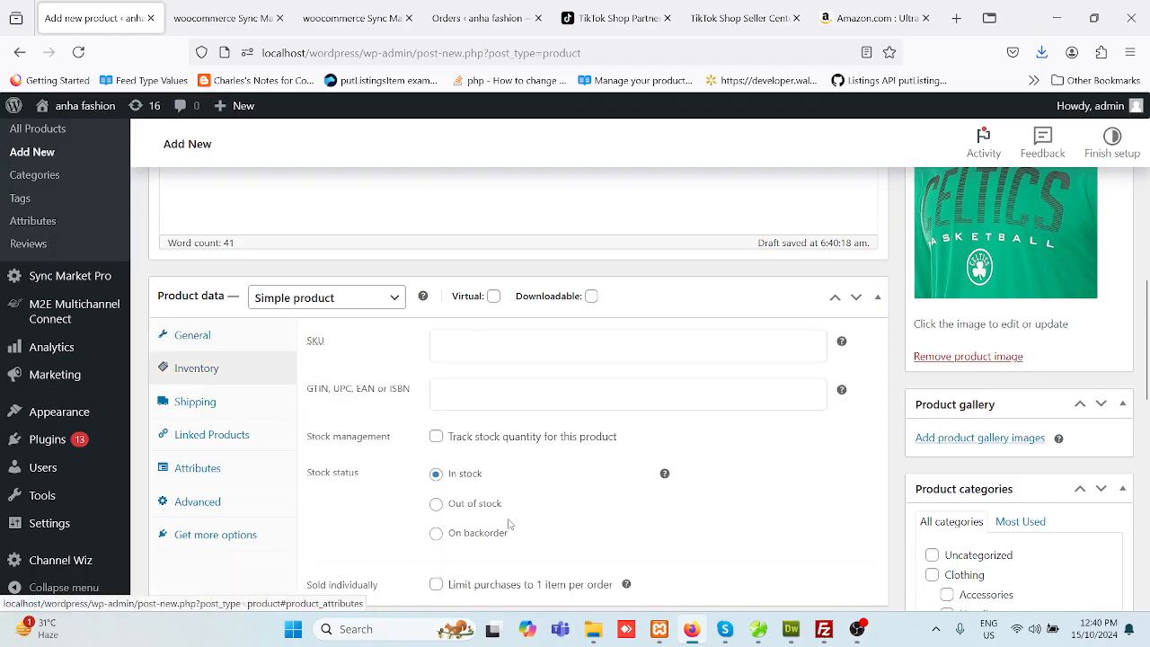
pyautogui.click(447, 354)
pyautogui.write('DEu3685')
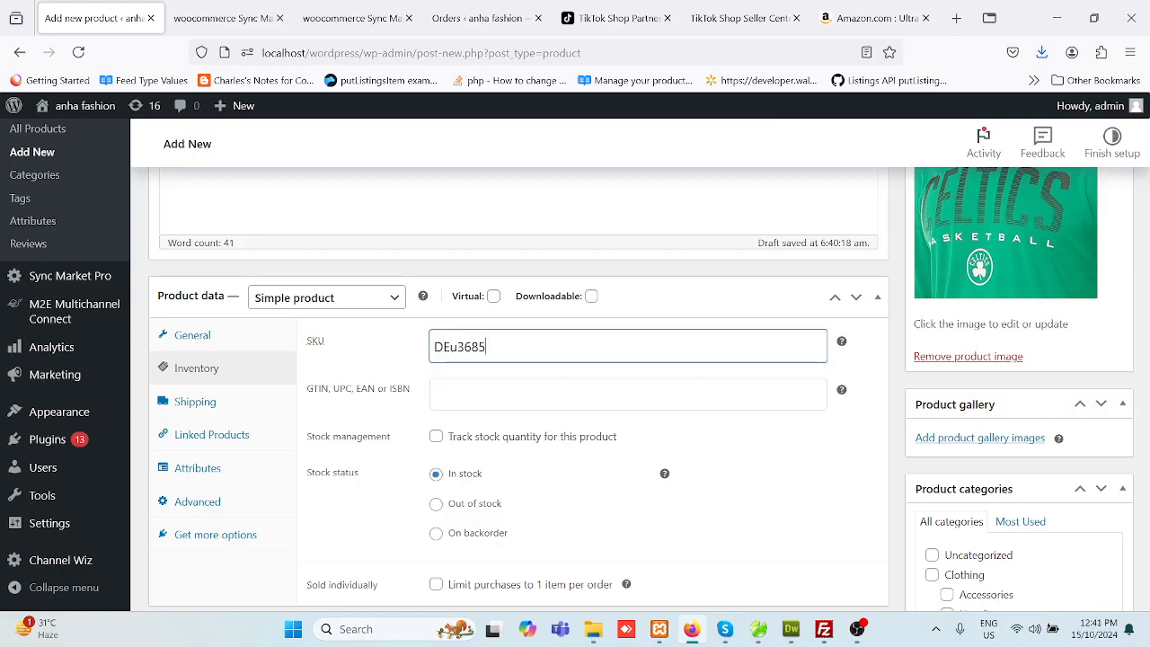
pyautogui.write('65')
pyautogui.click(486, 395)
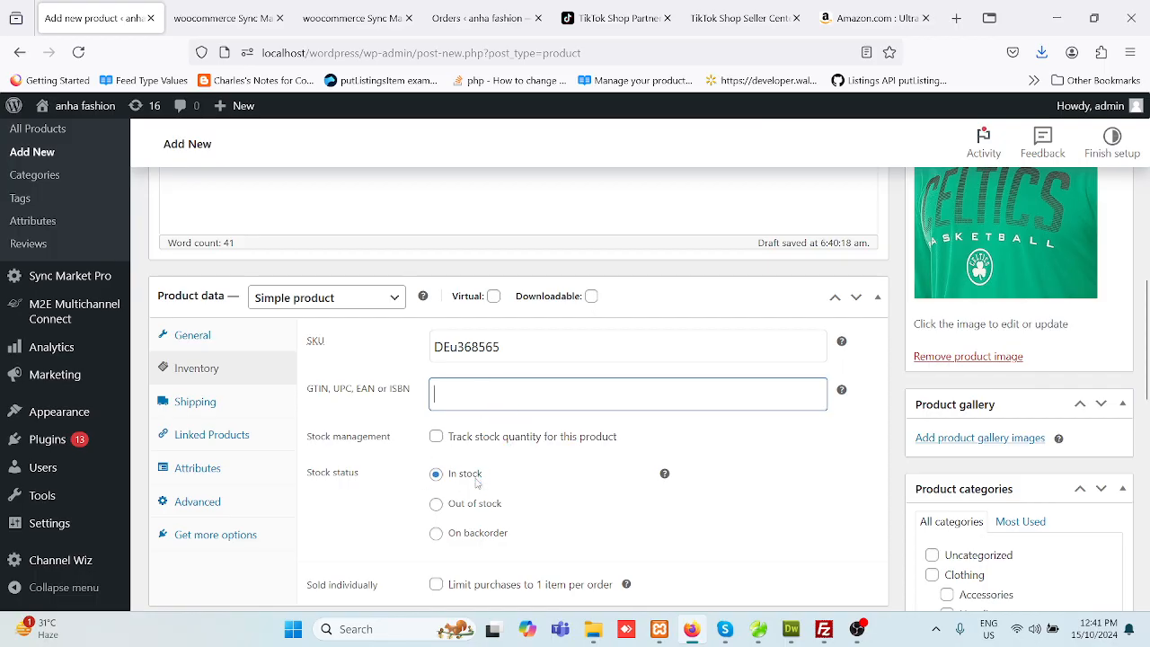
# Enable stock tracking for the product with a quantity of 15 and publish the product
pyautogui.click(437, 438)
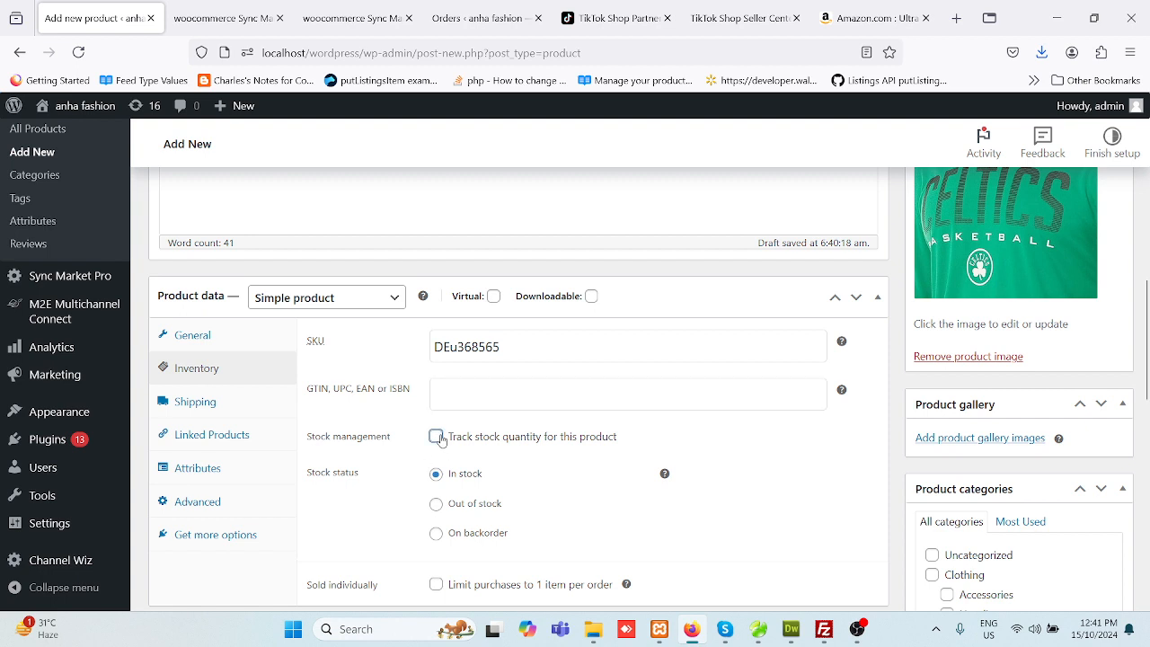
pyautogui.click(530, 471)
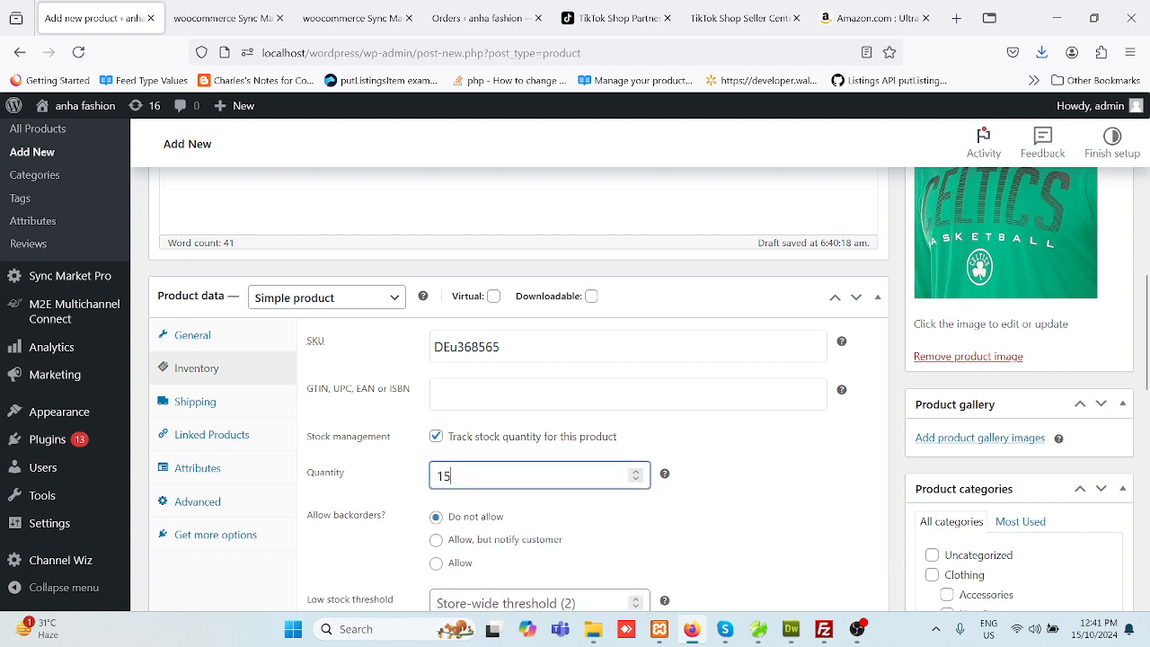
pyautogui.click(764, 460)
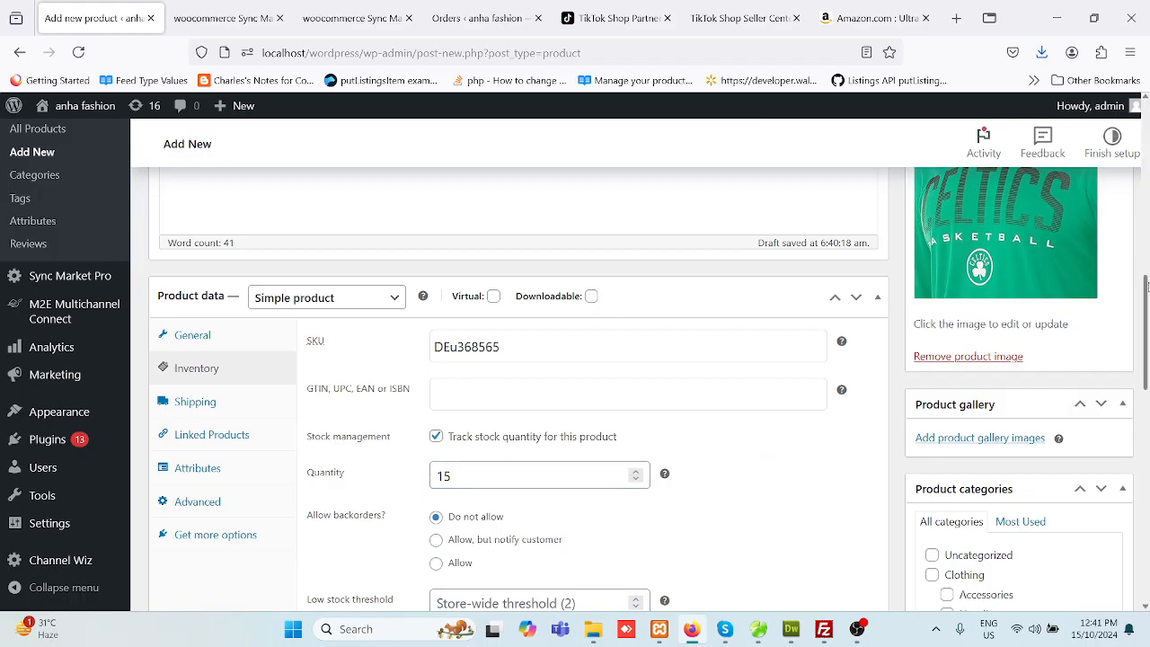
pyautogui.moveTo(1147, 286); pyautogui.dragTo(1147, 203)
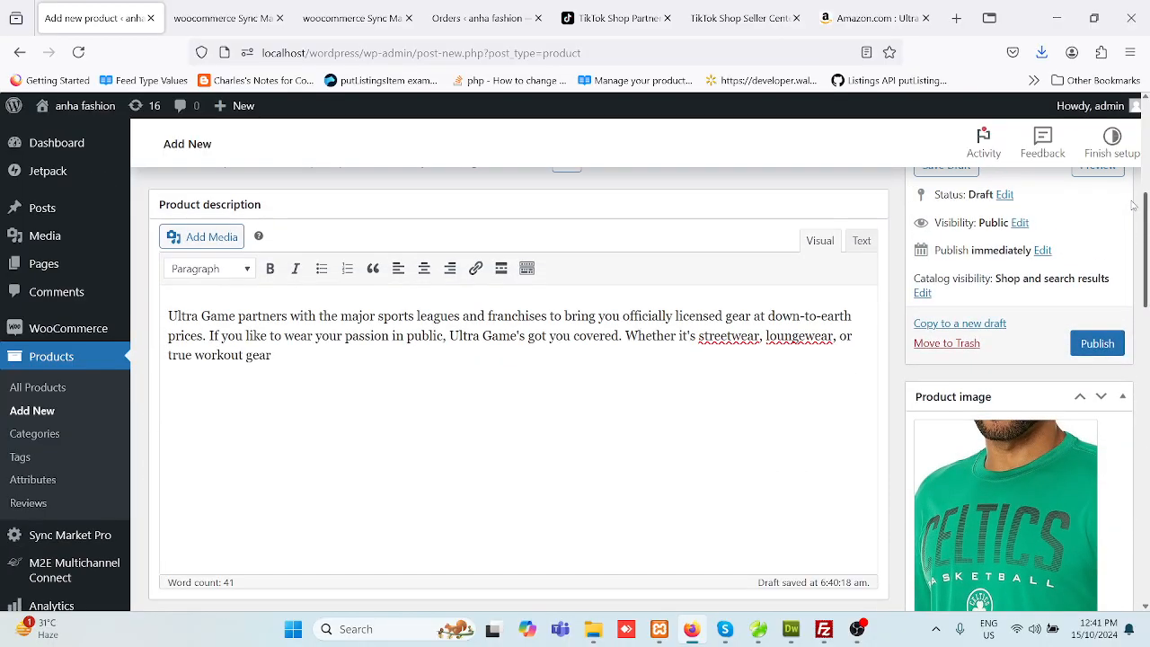
pyautogui.click(1097, 345)
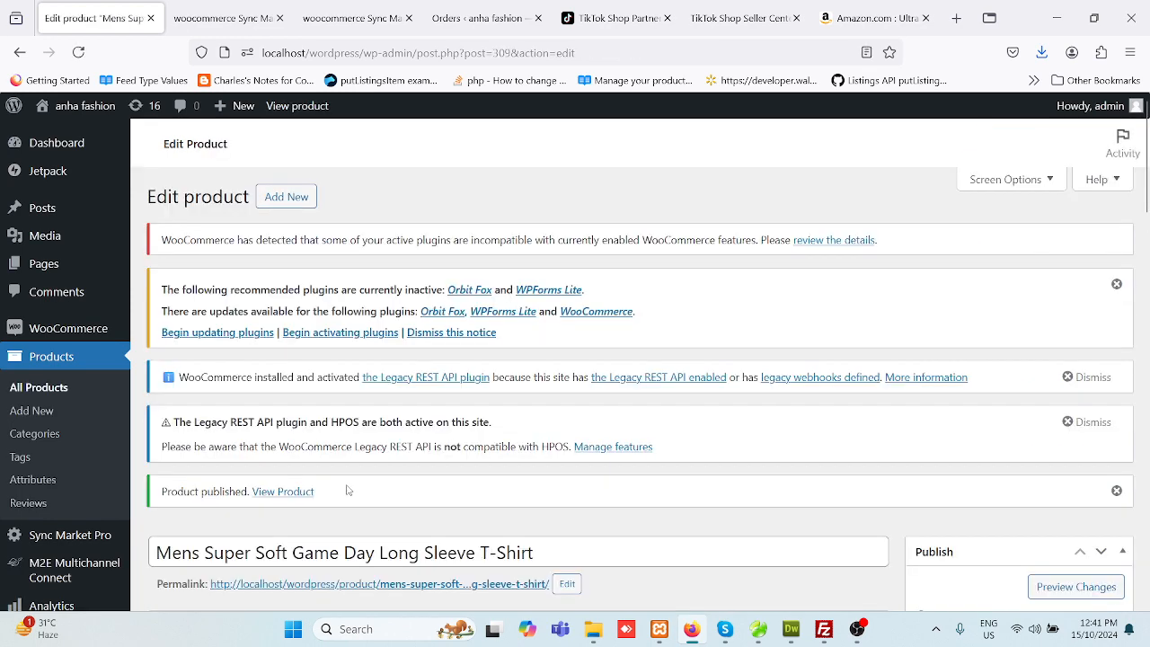
# Open the list of all products and check the TikTok Shop sync status of the long-sleeve T-shirt
pyautogui.click(56, 387)
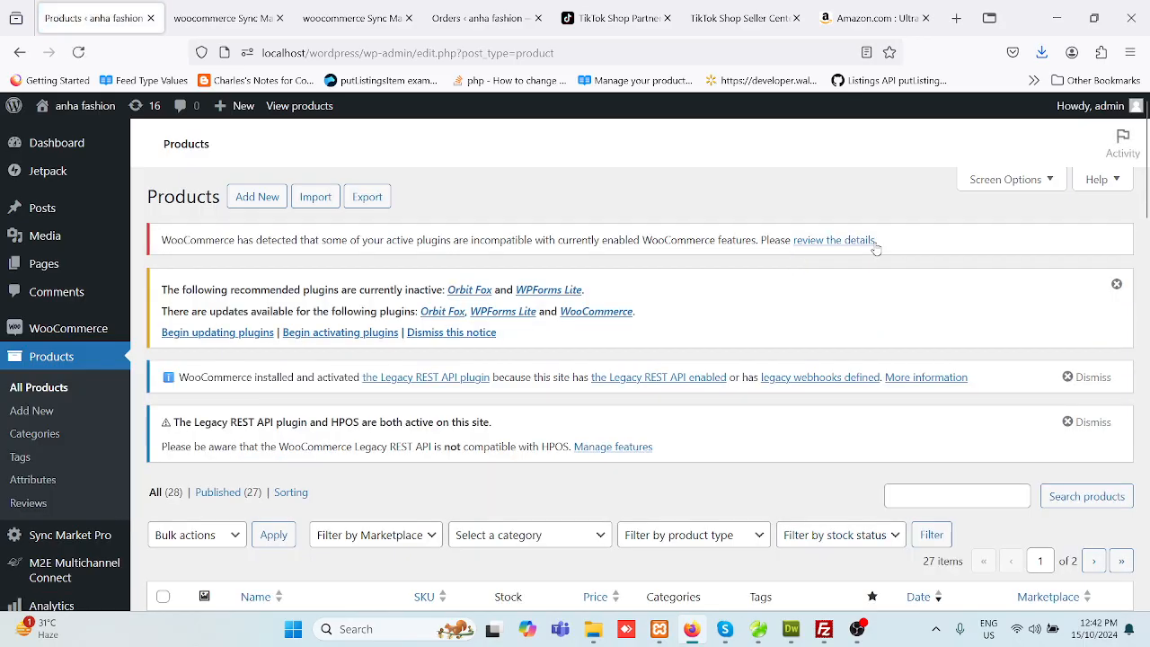
pyautogui.moveTo(1148, 161); pyautogui.dragTo(1149, 212)
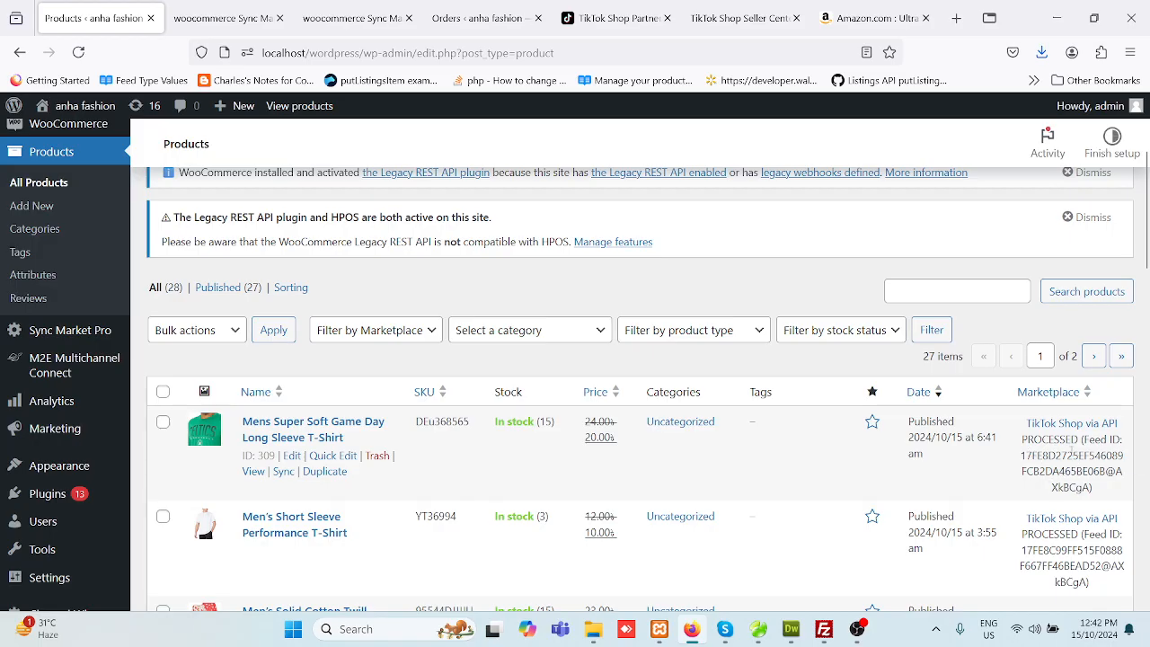
pyautogui.tripleClick(1071, 454)
pyautogui.click(1071, 462)
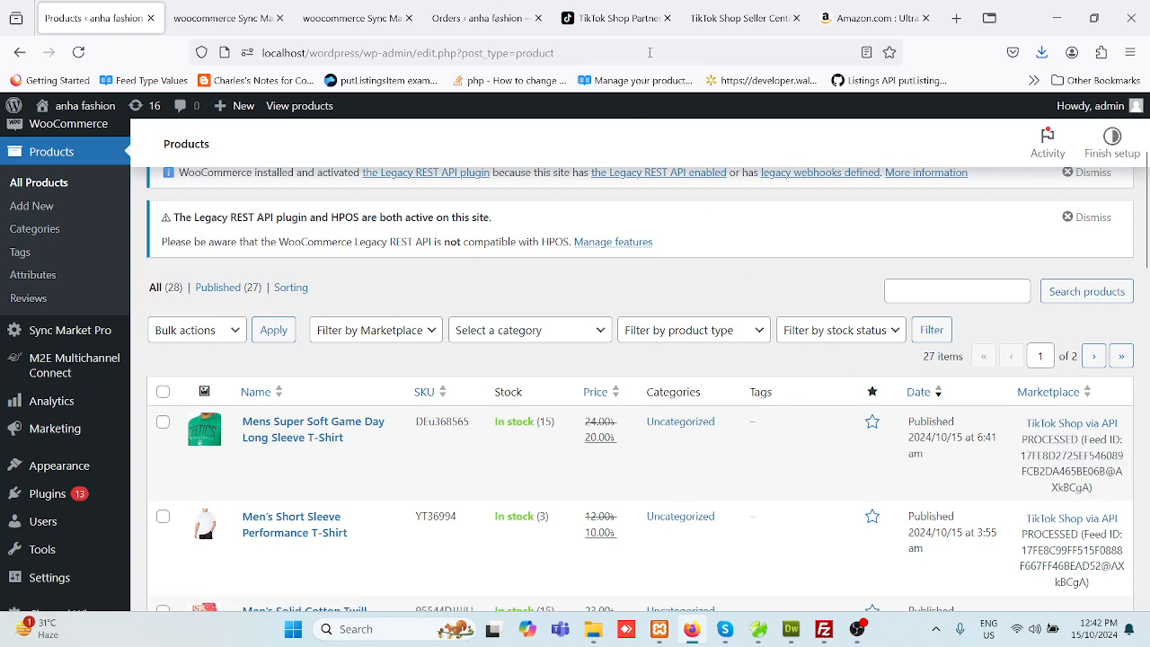
# Switch to TikTok Shop Seller Center and look for the long-sleeve T-shirt among the managed products
pyautogui.click(613, 10)
pyautogui.click(744, 7)
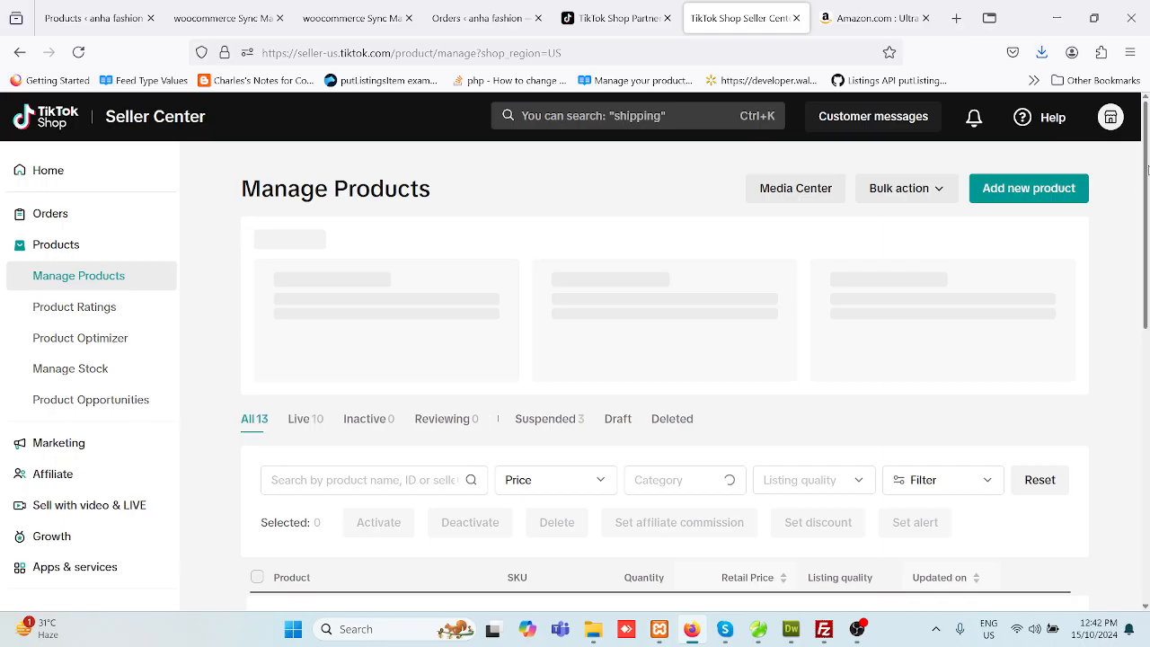
pyautogui.scroll(-2, 1145, 225)
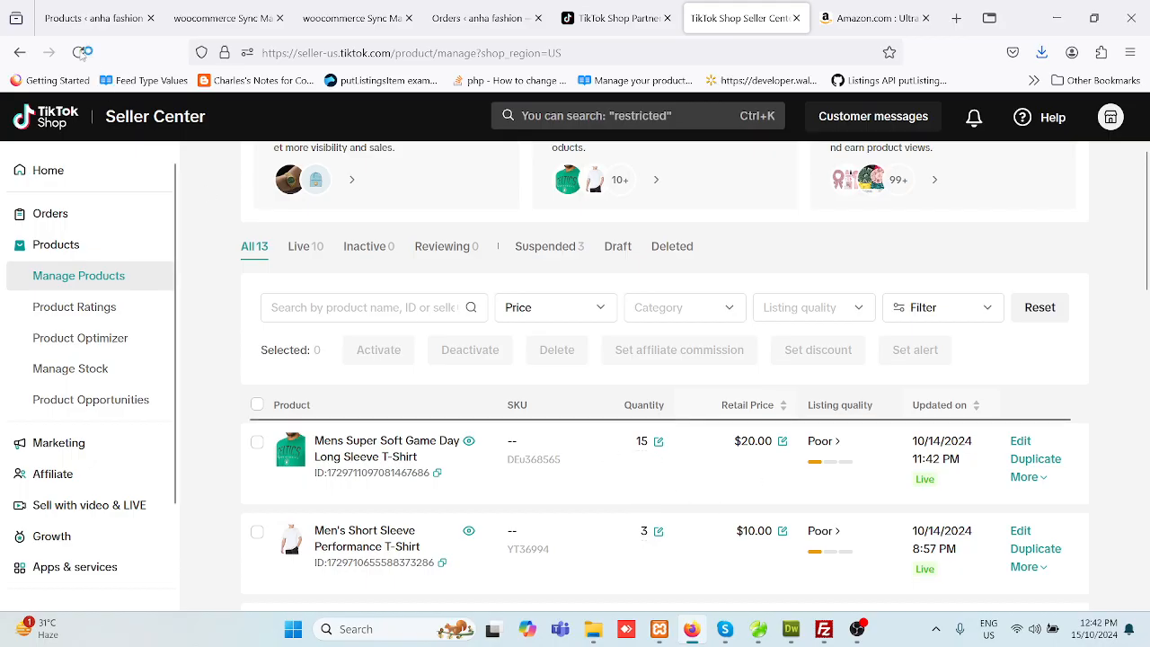
# Switch back to WooCommerce, open the Mens Super Soft Game Day Long Sleeve T-Shirt for editing and set its sale price to 17
pyautogui.click(95, 18)
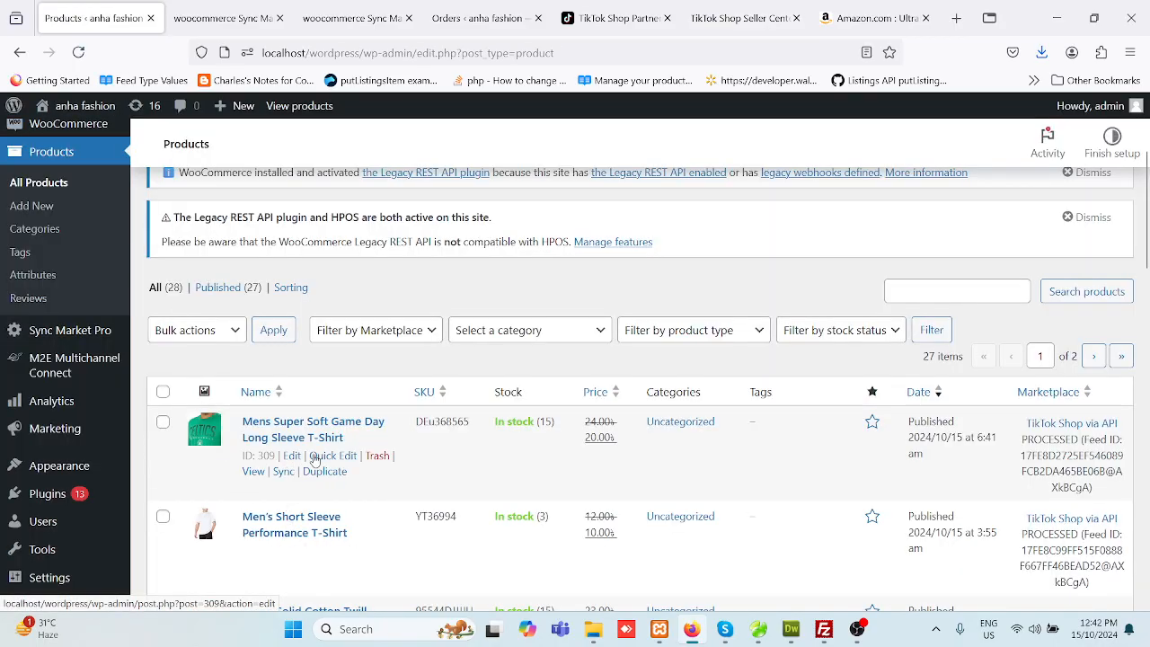
pyautogui.click(292, 455)
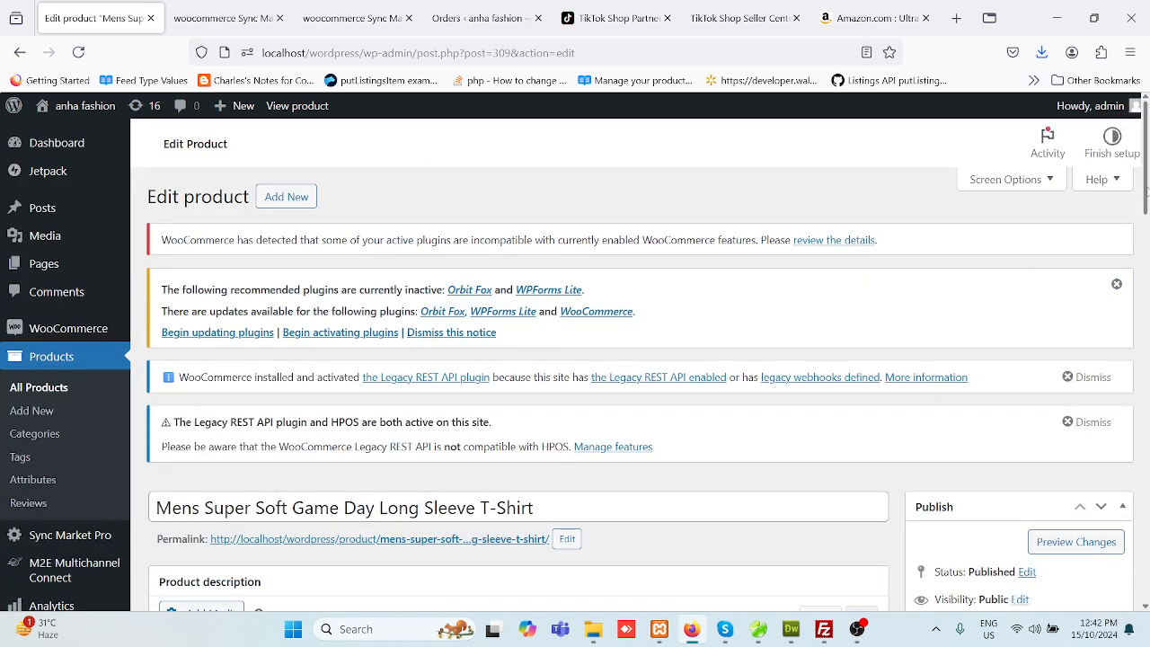
pyautogui.moveTo(1145, 191); pyautogui.dragTo(1145, 359)
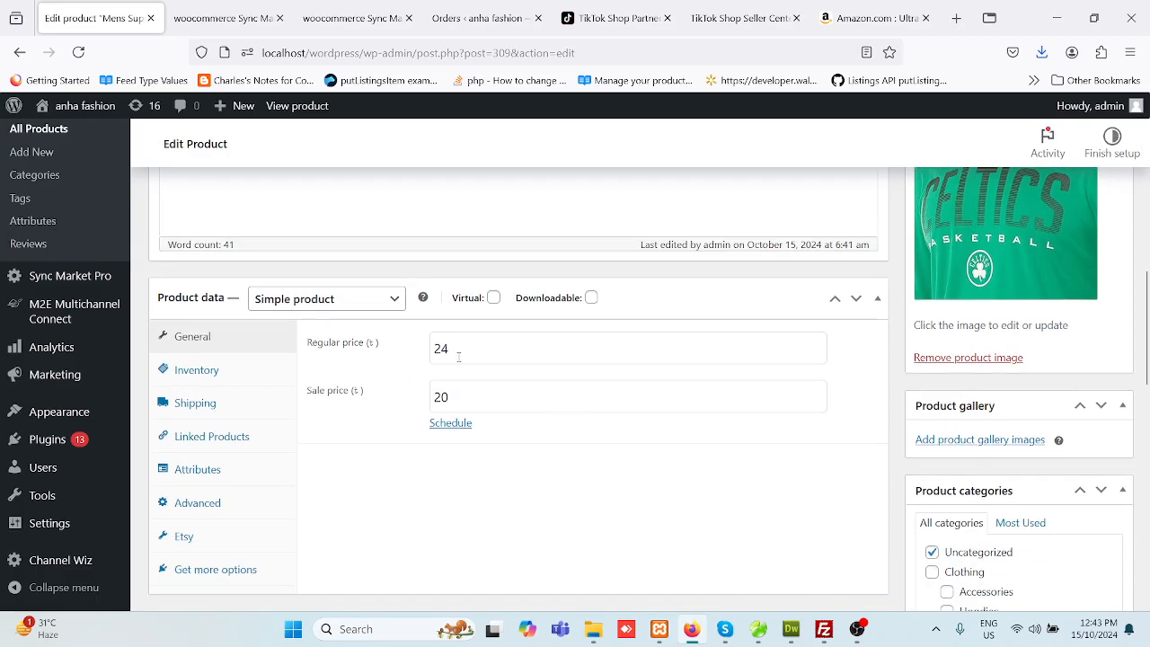
pyautogui.click(486, 388)
pyautogui.moveTo(486, 388); pyautogui.dragTo(428, 404)
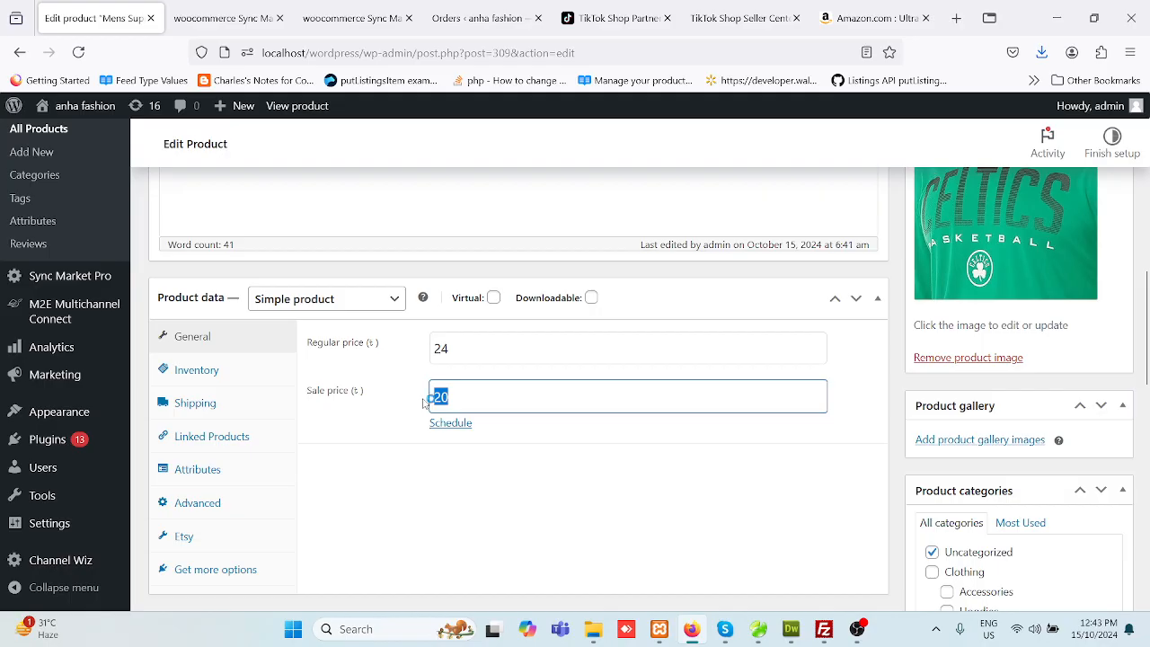
pyautogui.write('17')
pyautogui.click(365, 466)
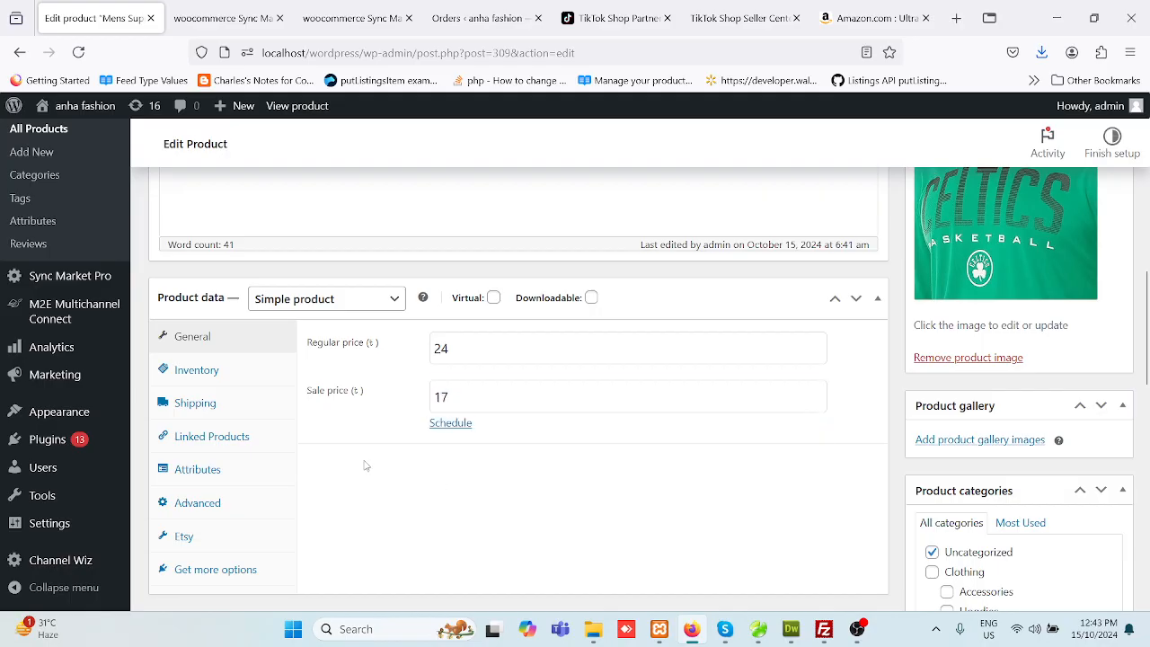
# Set the T-shirt's stock quantity to 10 and update the product
pyautogui.click(189, 369)
pyautogui.click(486, 479)
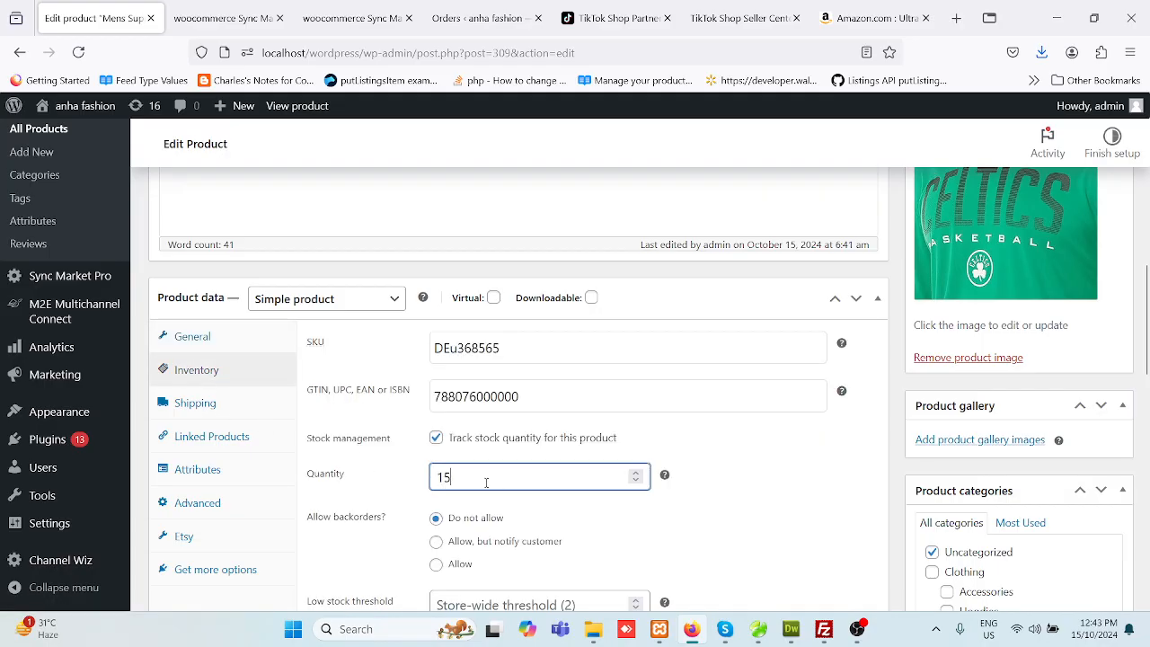
pyautogui.moveTo(486, 483); pyautogui.dragTo(438, 476)
pyautogui.write('10')
pyautogui.click(822, 469)
pyautogui.moveTo(1146, 304); pyautogui.dragTo(1146, 205)
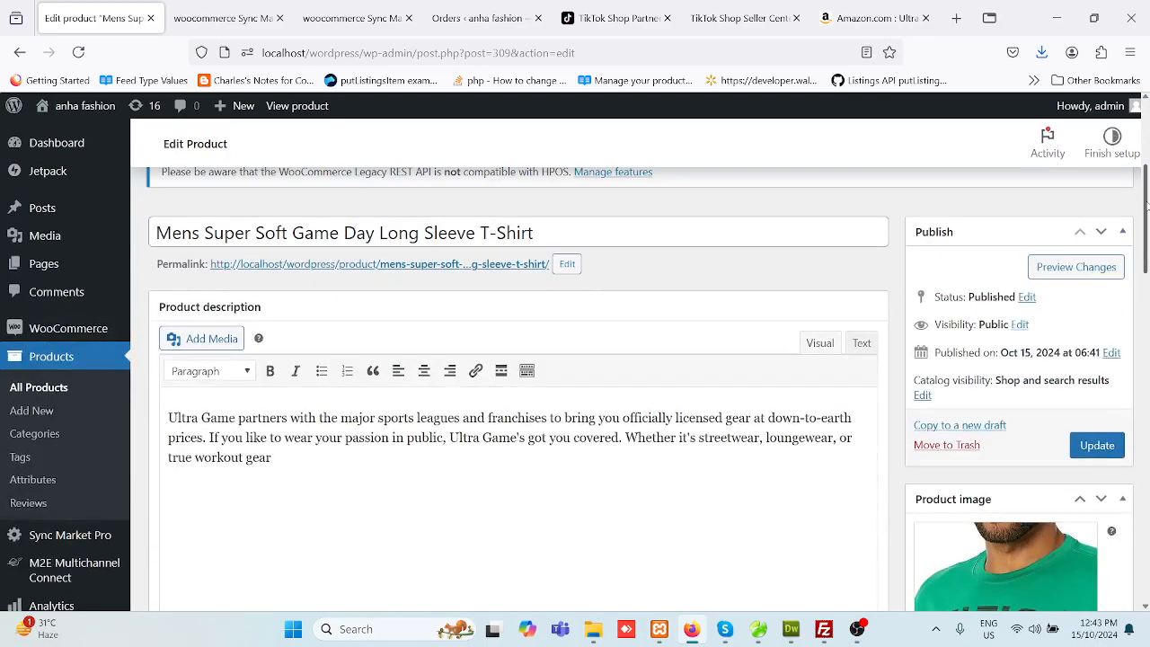
pyautogui.click(1090, 452)
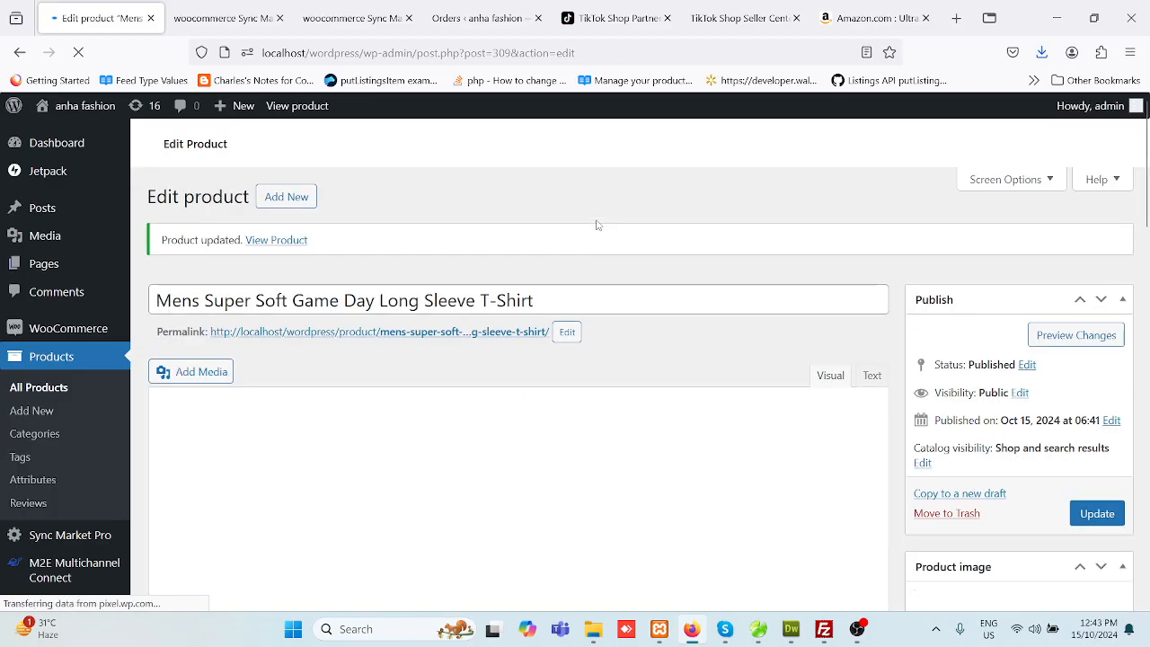
# Reload the managed products in TikTok Shop Seller Center and check the T-shirt's quantity and retail price
pyautogui.click(600, 13)
pyautogui.click(739, 18)
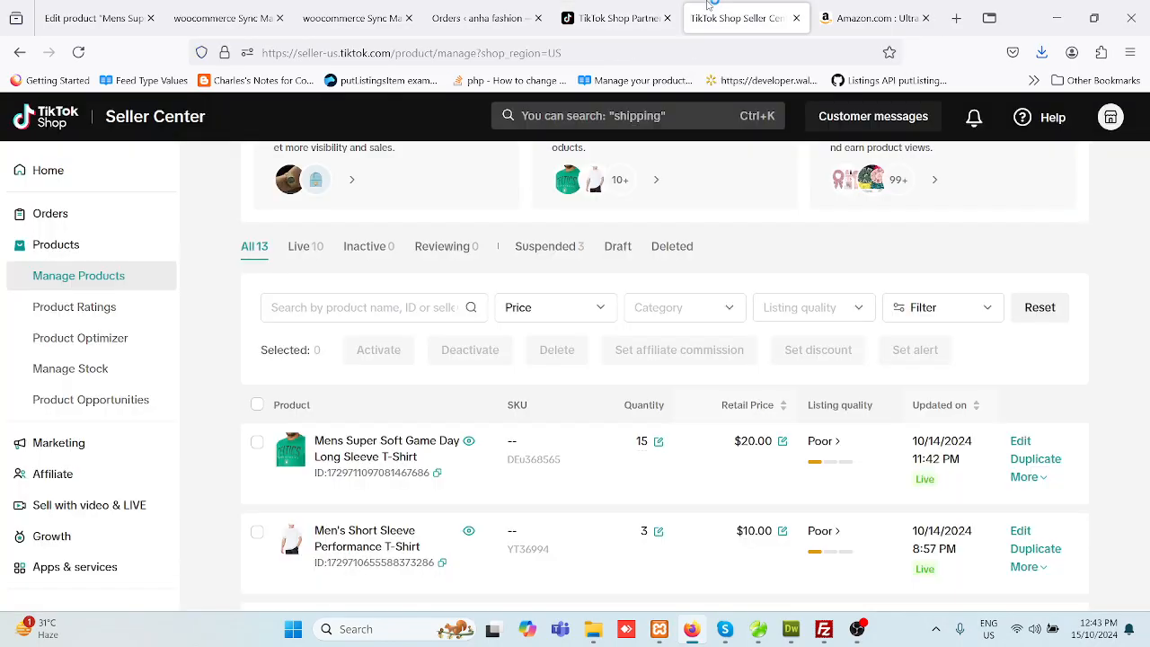
pyautogui.click(79, 52)
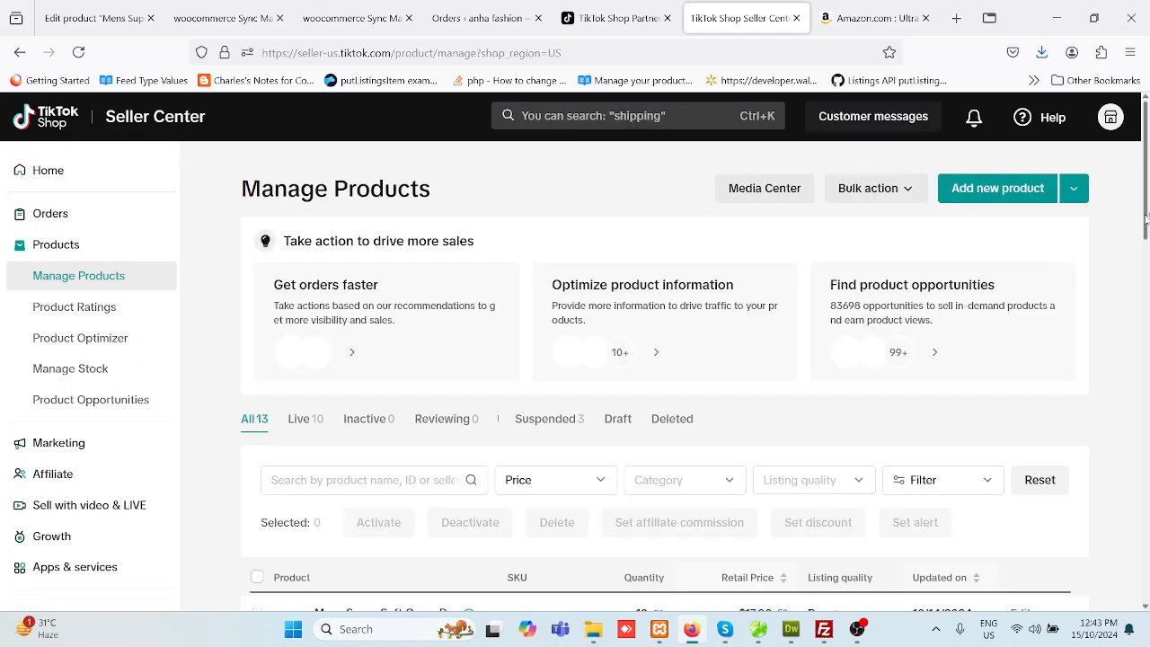
pyautogui.scroll(-3, 1146, 272)
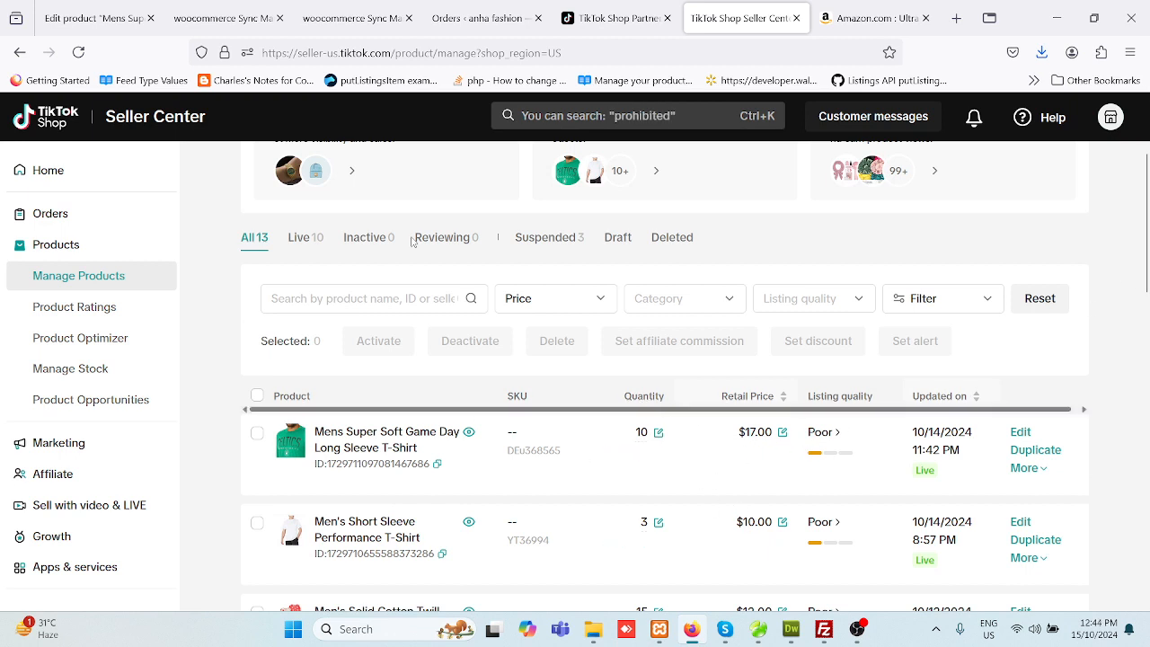
# Return to the WooCommerce list of all products and check the updated T-shirt's marketplace feed status
pyautogui.click(132, 8)
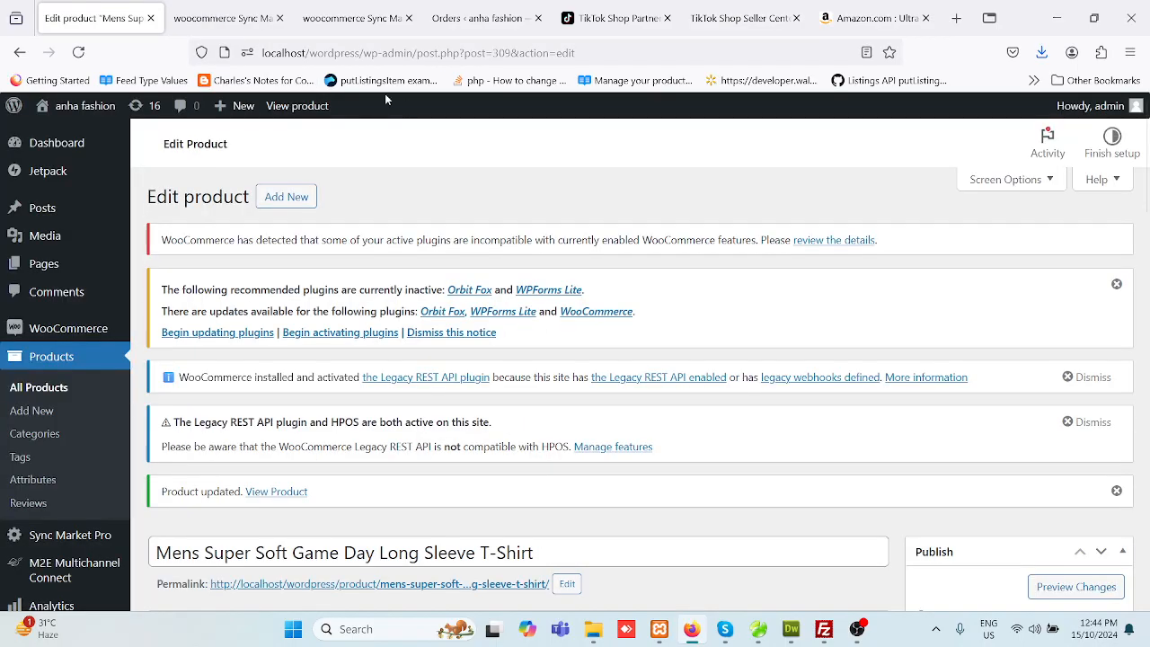
pyautogui.click(45, 388)
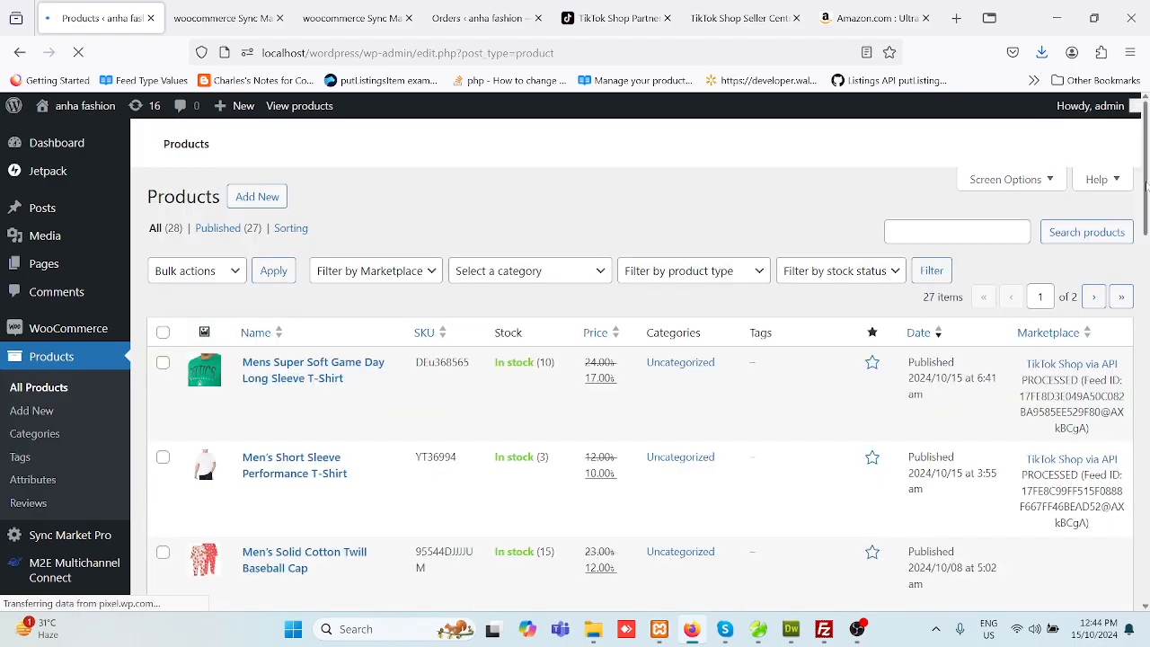
pyautogui.scroll(-3, 1105, 305)
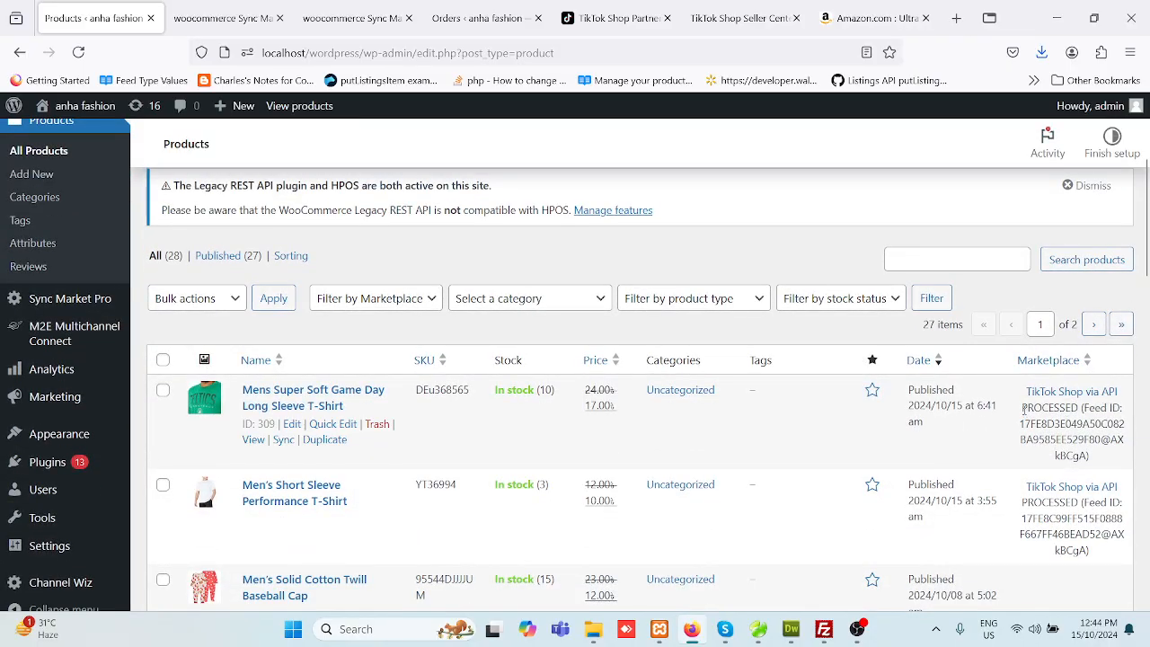
pyautogui.moveTo(1022, 407); pyautogui.dragTo(1080, 408)
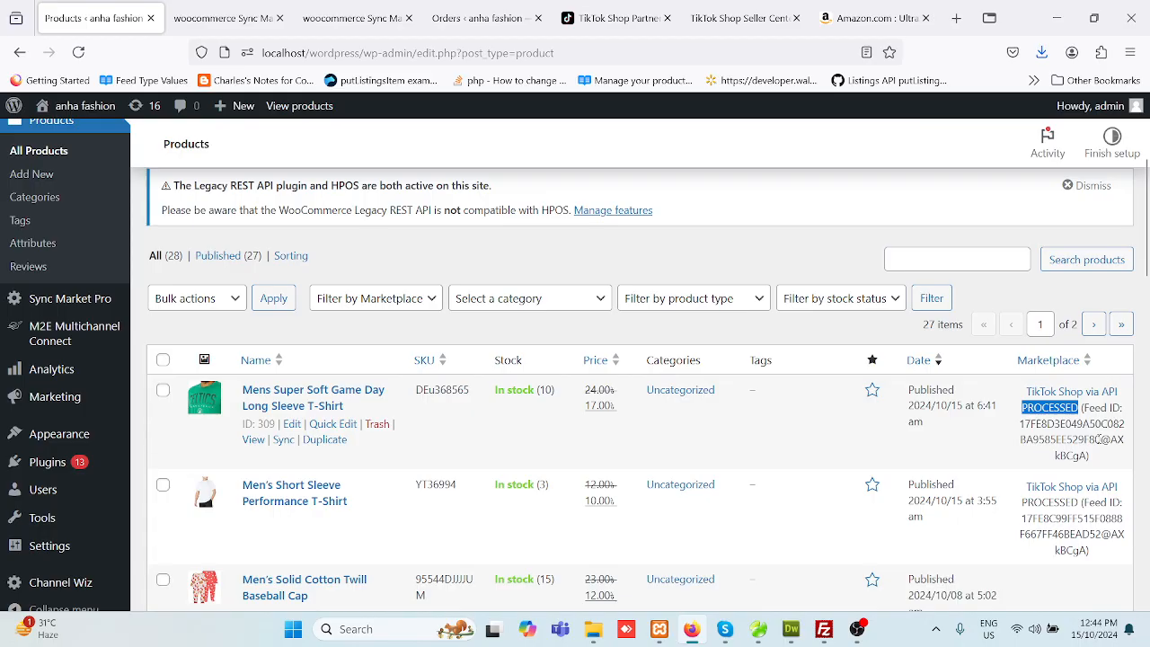
# Filter the product list by the Tiktokshop marketplace and look over the matching products
pyautogui.click(389, 299)
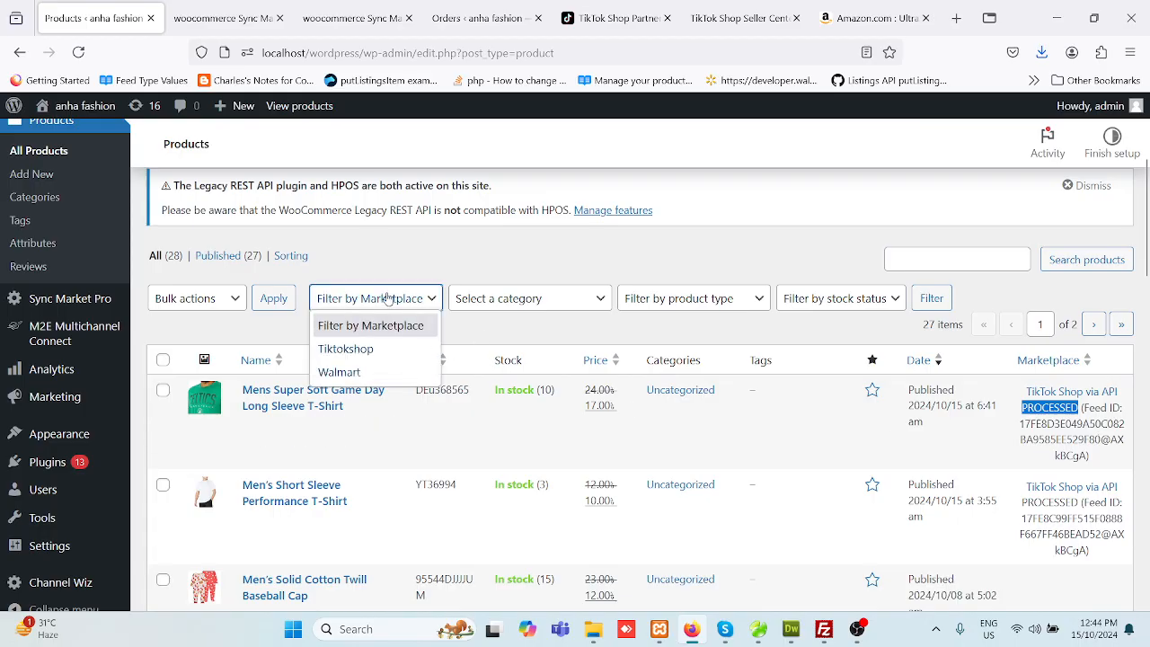
pyautogui.click(353, 351)
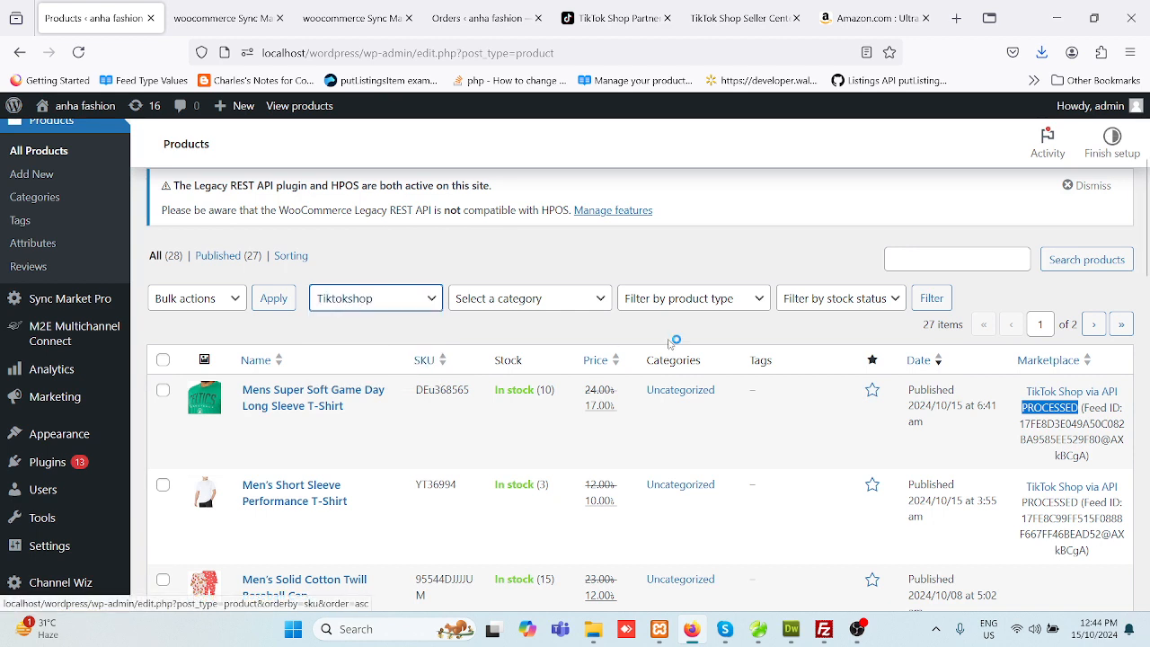
pyautogui.click(932, 301)
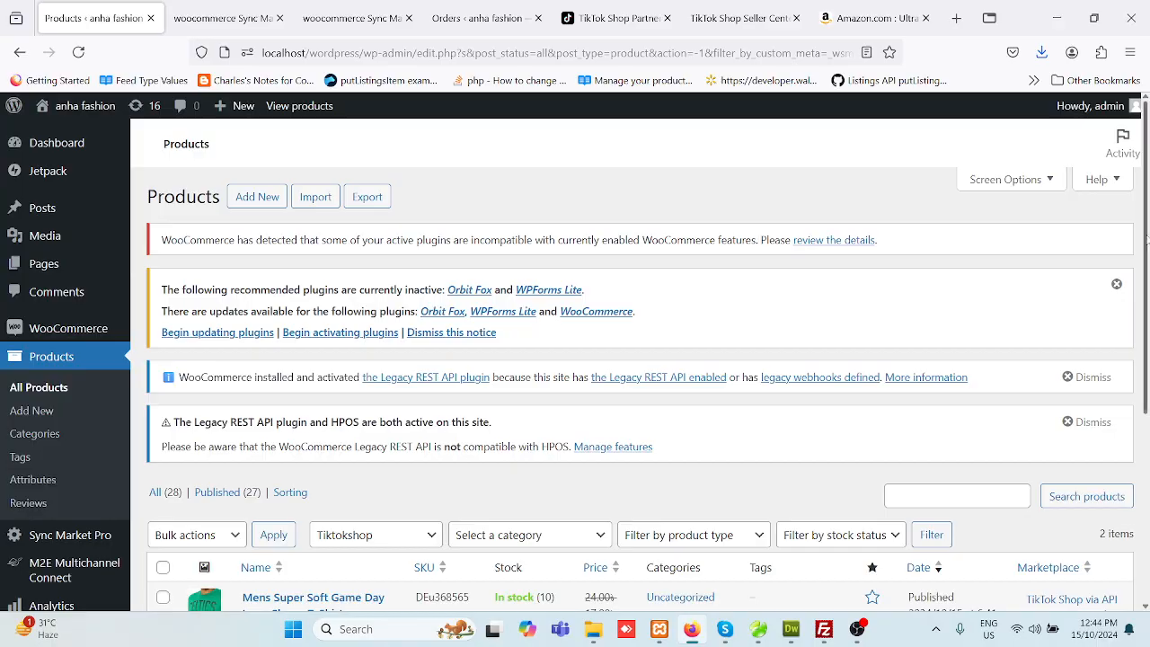
pyautogui.scroll(-4, 1117, 378)
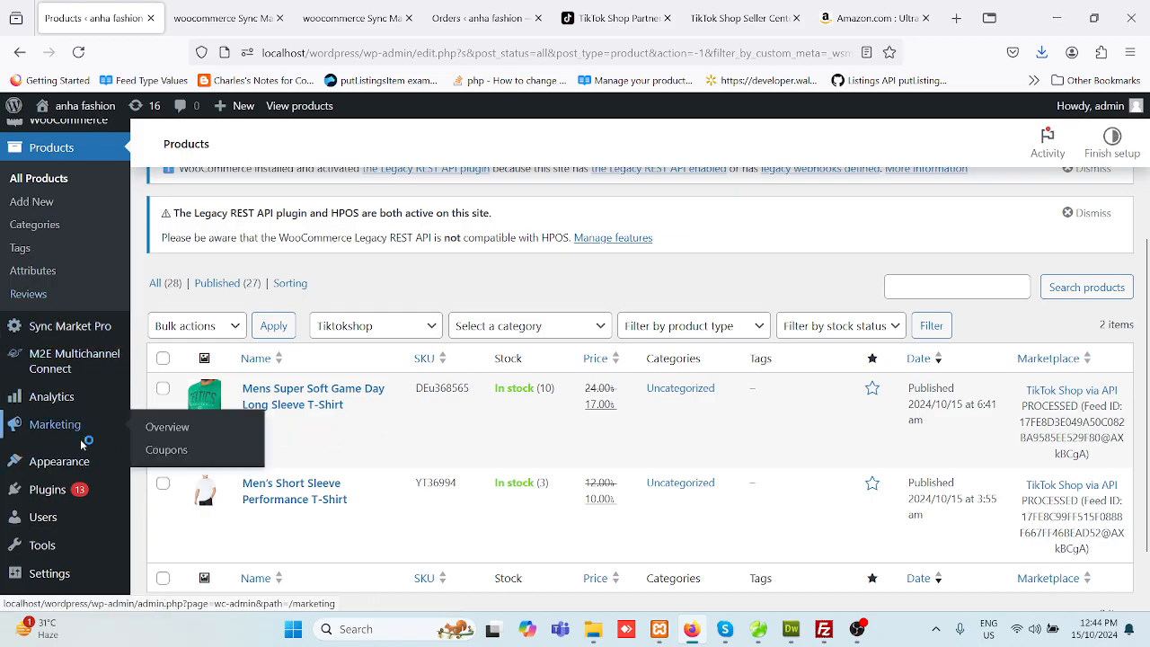
# Open the WooCommerce orders list, fetch the Walmart orders and look through the imported entries
pyautogui.scroll(1, 94, 360)
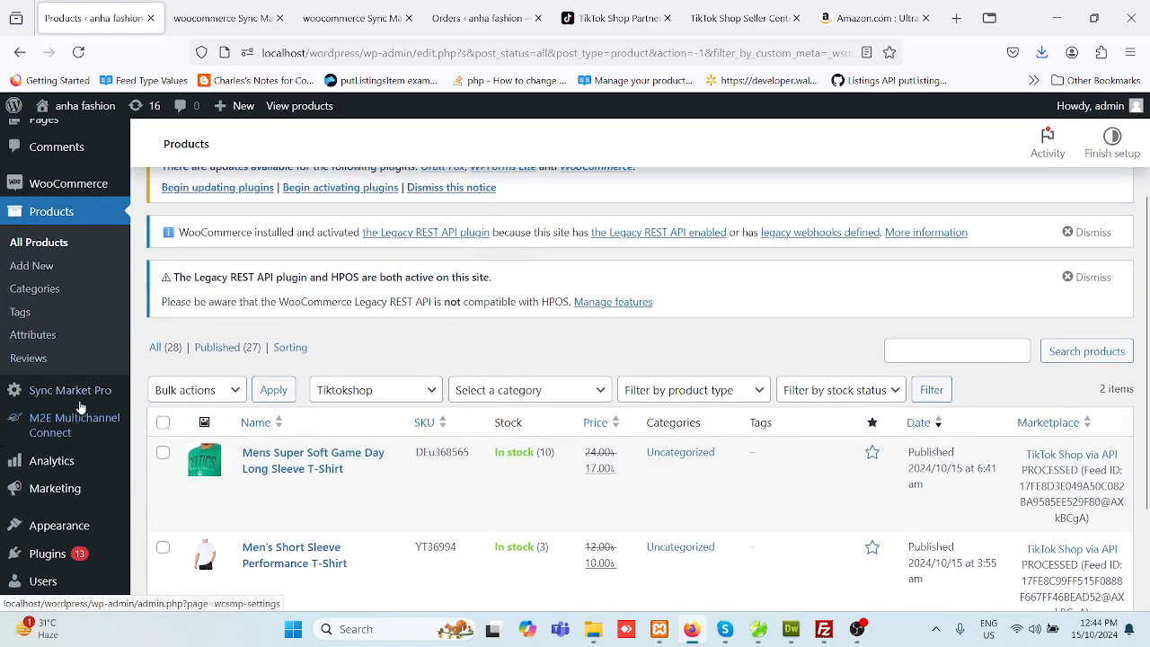
pyautogui.scroll(-1, 79, 409)
pyautogui.scroll(2, 76, 422)
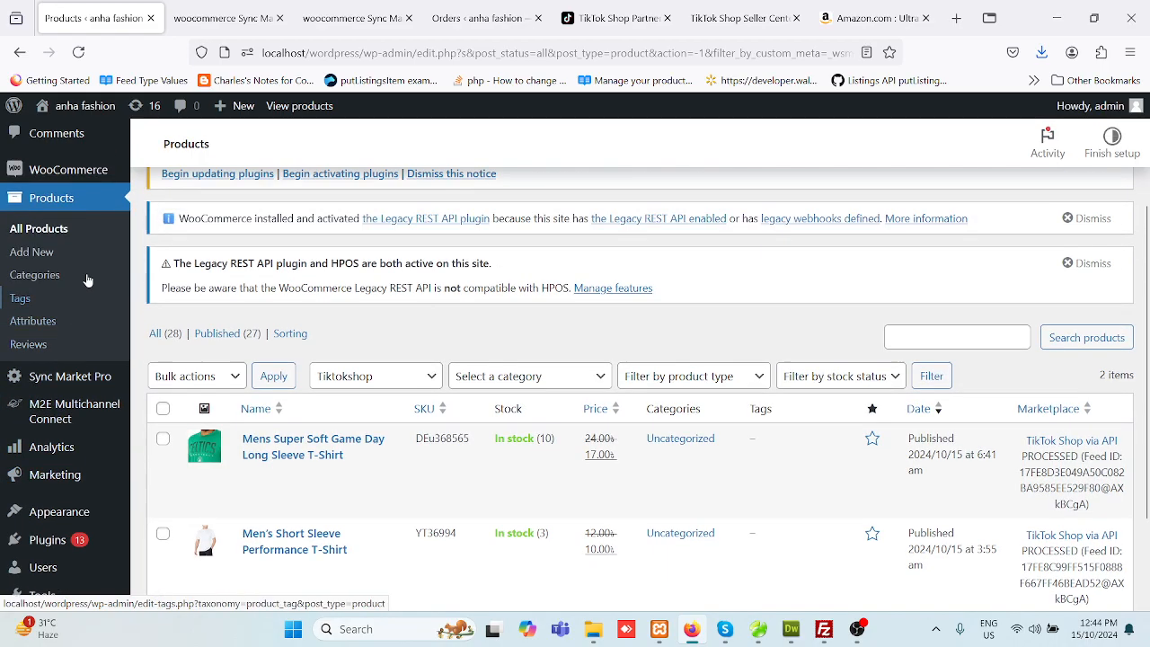
pyautogui.moveTo(81, 227)
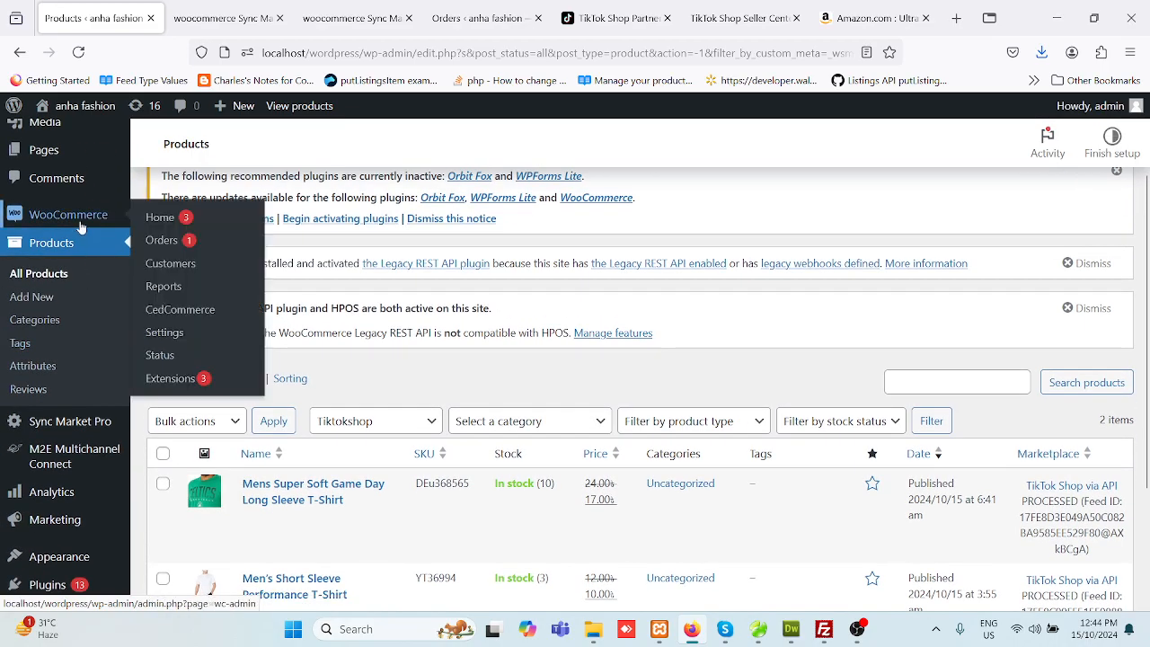
pyautogui.click(175, 240)
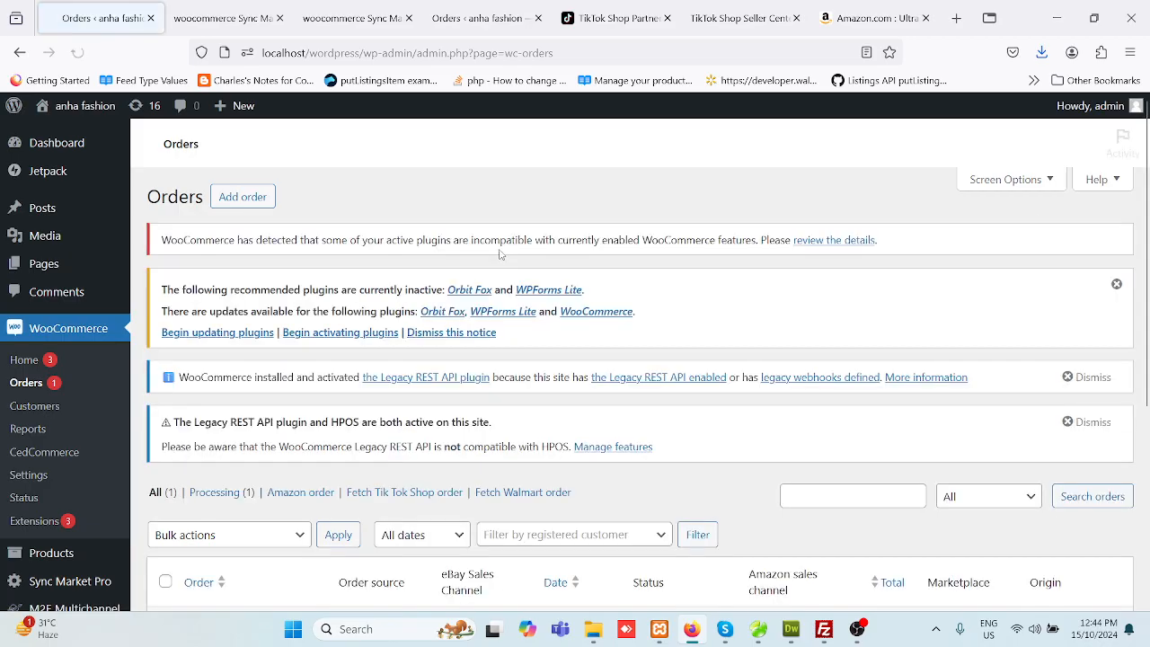
pyautogui.scroll(-3, 416, 522)
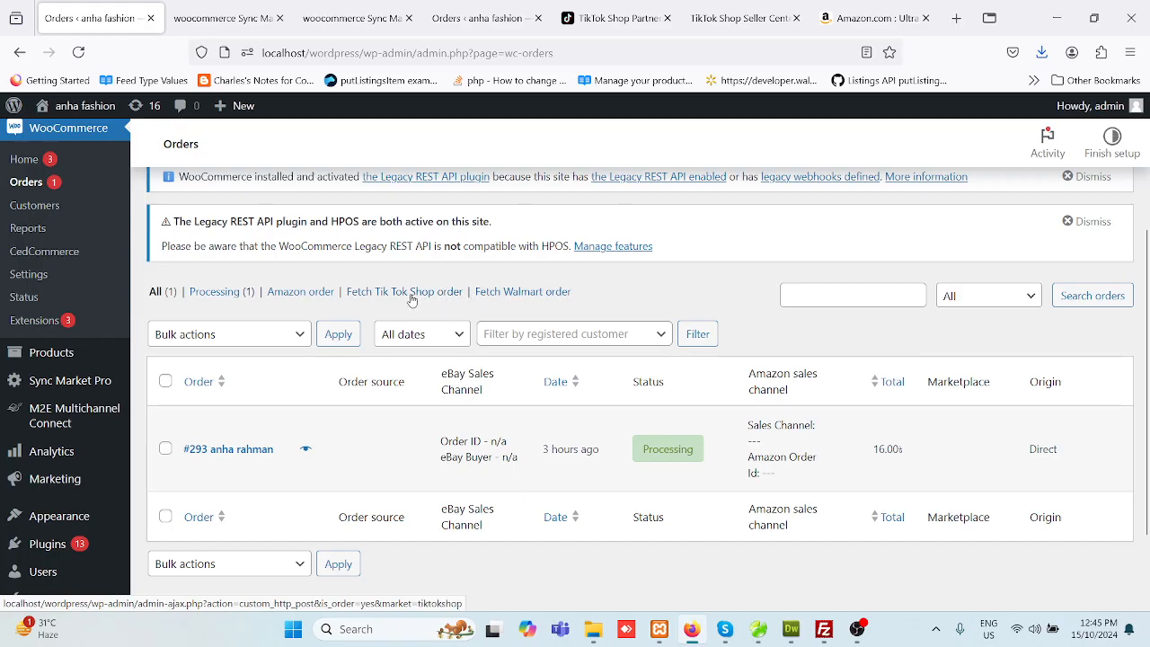
pyautogui.click(533, 295)
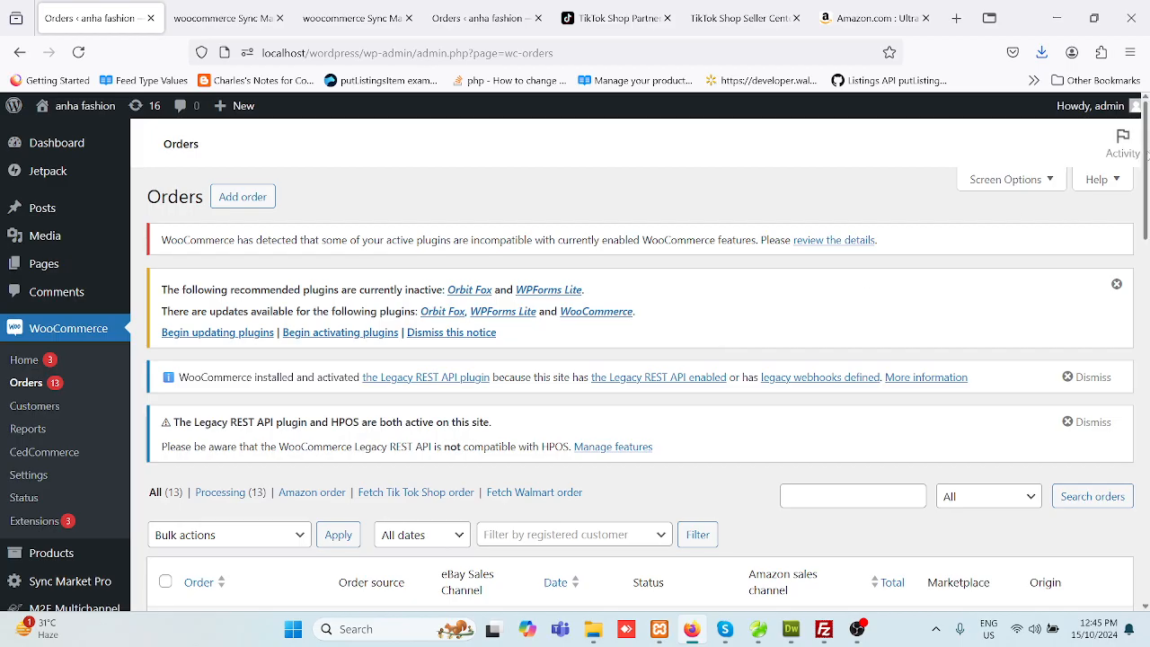
pyautogui.scroll(-3, 1108, 288)
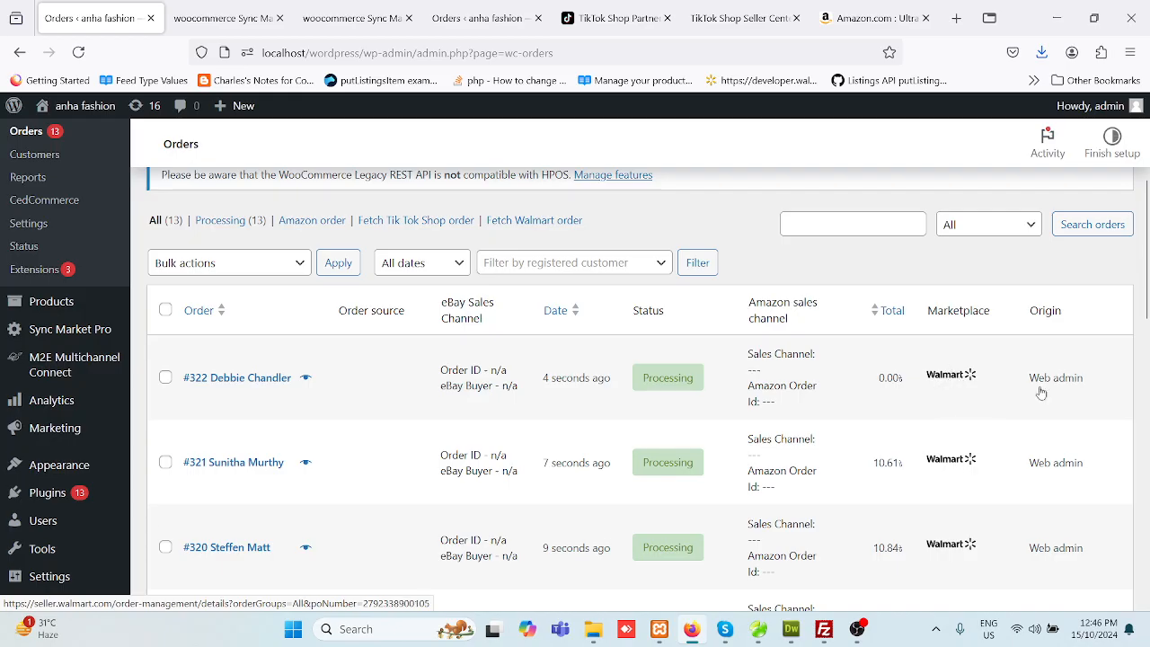
pyautogui.moveTo(1146, 232)
pyautogui.mouseDown()
pyautogui.moveTo(1146, 301)
pyautogui.moveTo(1145, 207)
pyautogui.moveTo(1146, 232)
pyautogui.mouseUp()
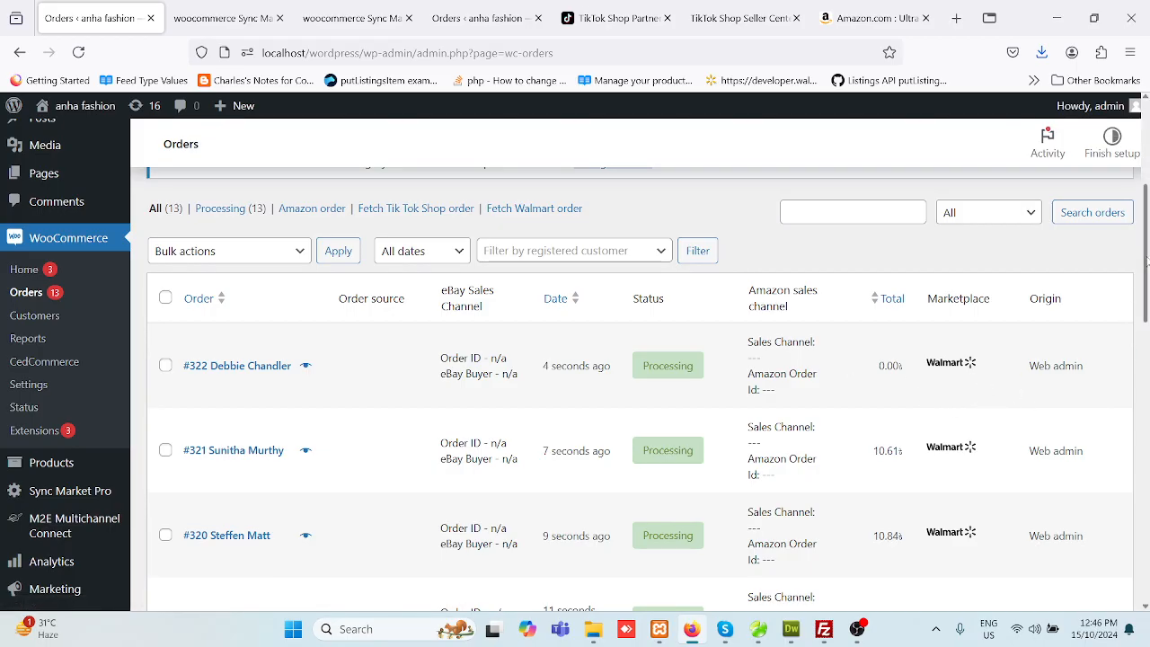
pyautogui.moveTo(1140, 274); pyautogui.dragTo(1135, 220)
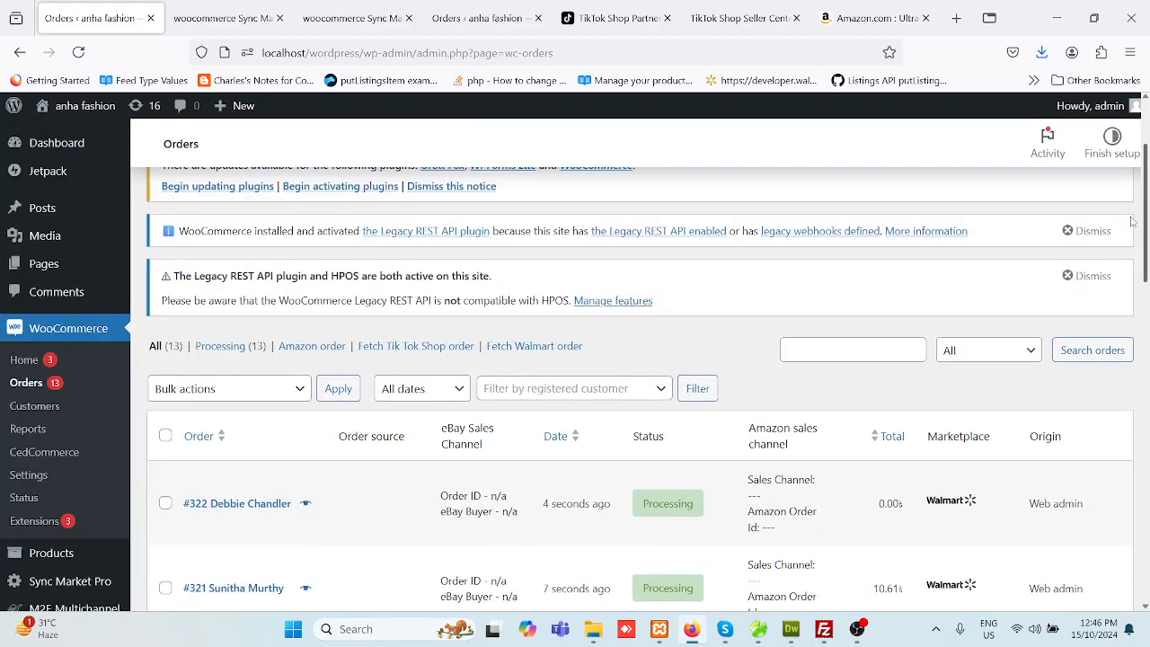
# Compare the Mens Super Soft Game Day Long Sleeve T-Shirt's stock in WooCommerce's product list with its quantity in TikTok Shop Seller Center
pyautogui.scroll(3, 1132, 220)
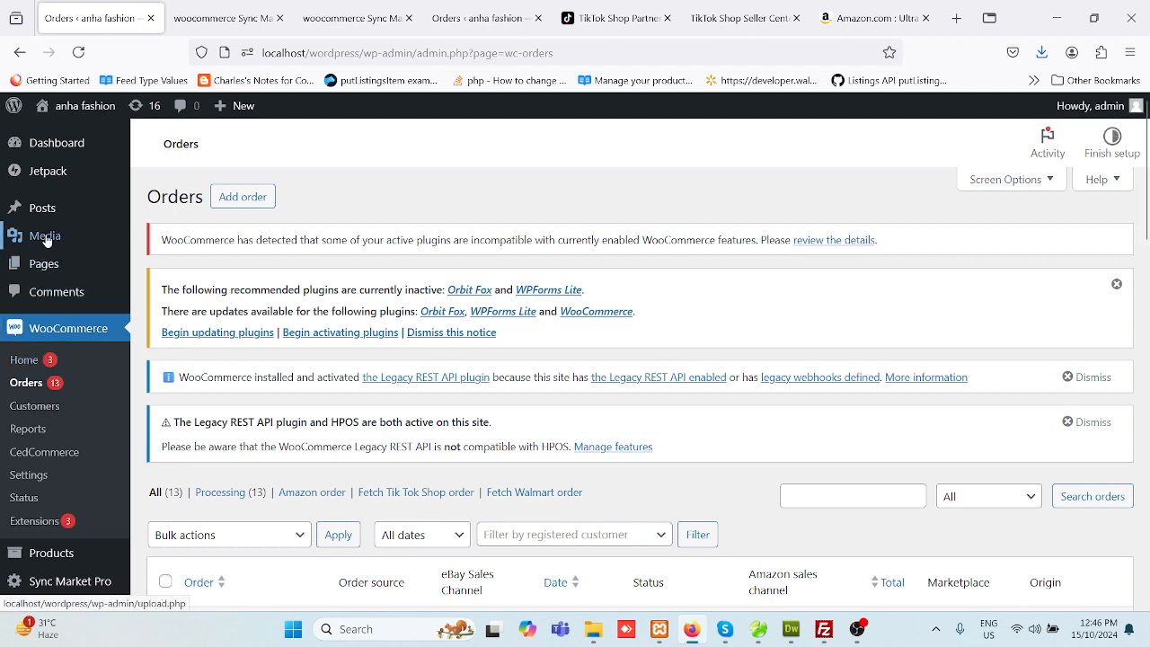
pyautogui.moveTo(40, 550)
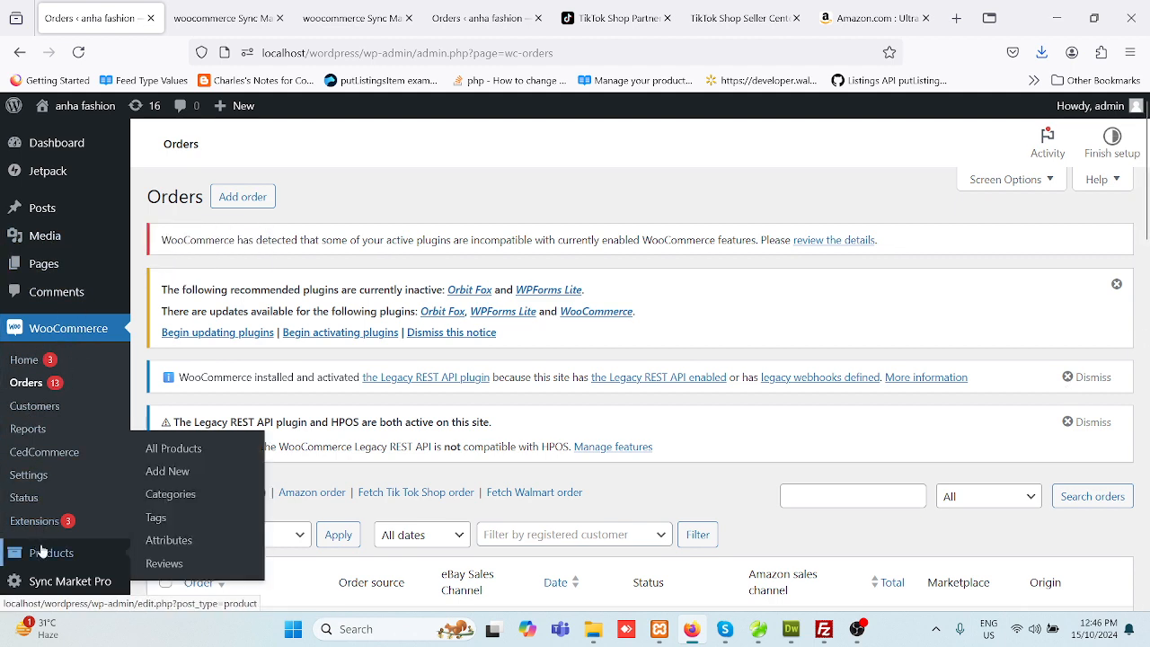
pyautogui.click(162, 448)
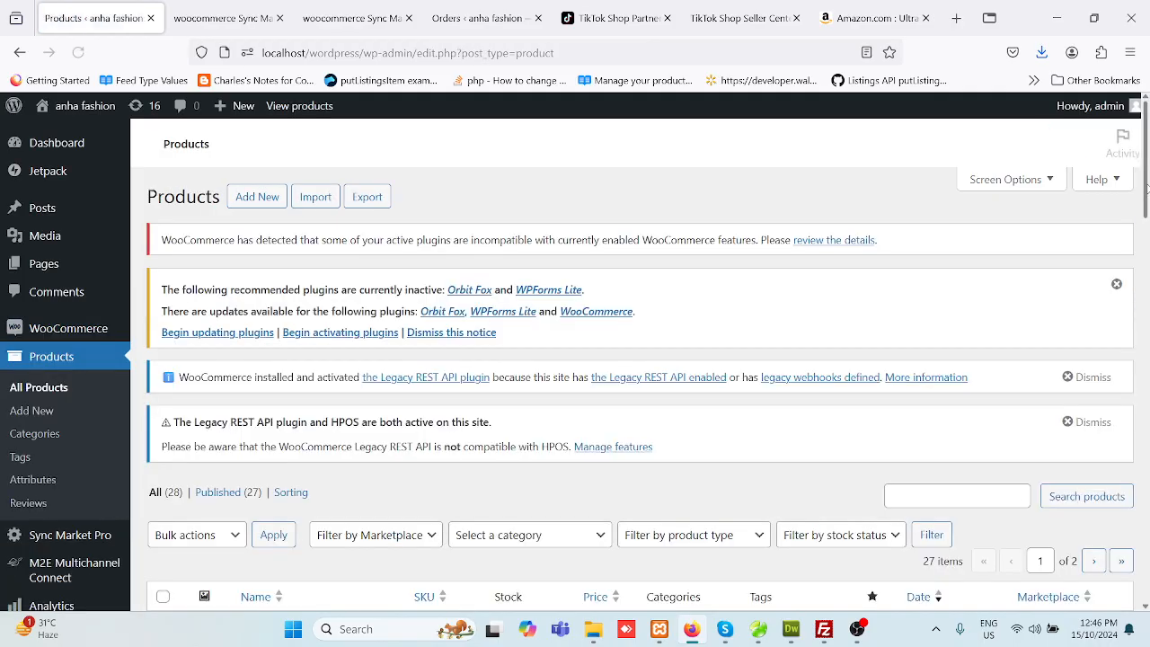
pyautogui.scroll(-3, 1147, 194)
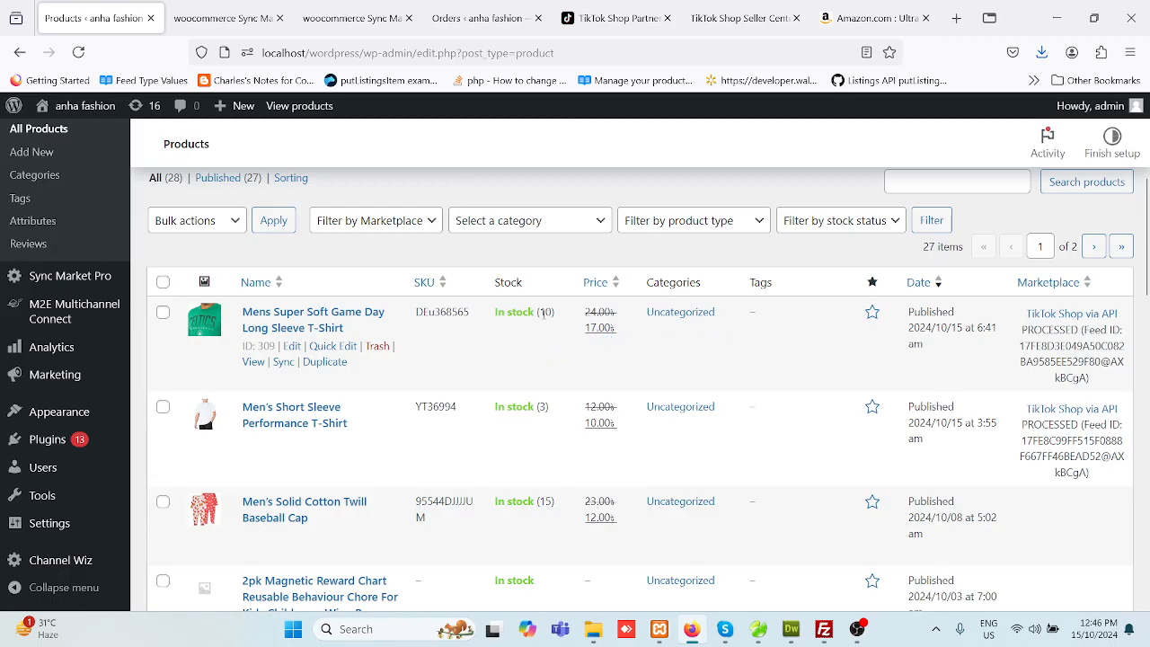
pyautogui.doubleClick(542, 312)
pyautogui.click(633, 18)
pyautogui.click(727, 6)
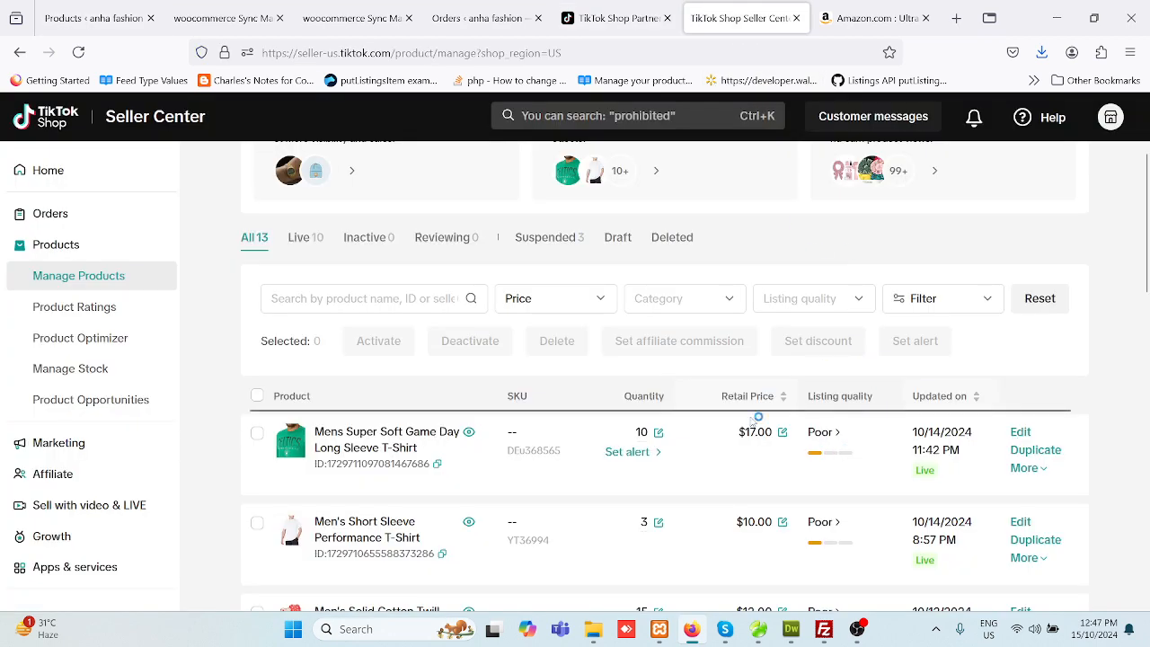
pyautogui.moveTo(659, 444)
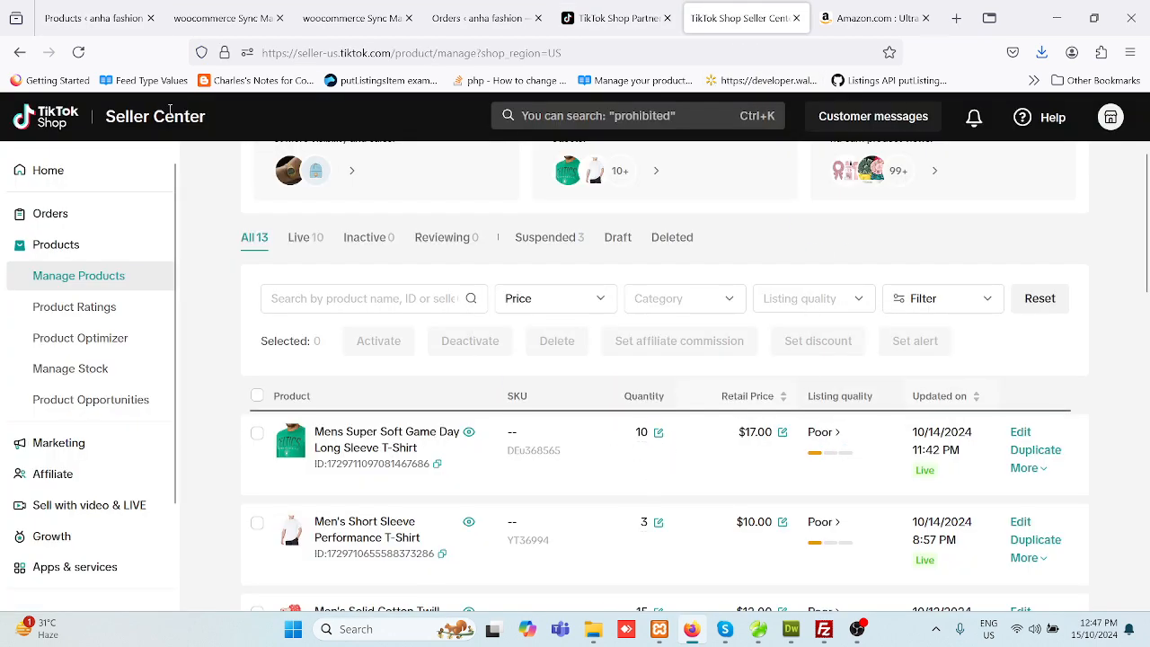
# Return to WooCommerce and open the store's shop page at localhost/wordpress/shop/ in a new browser tab
pyautogui.click(148, 24)
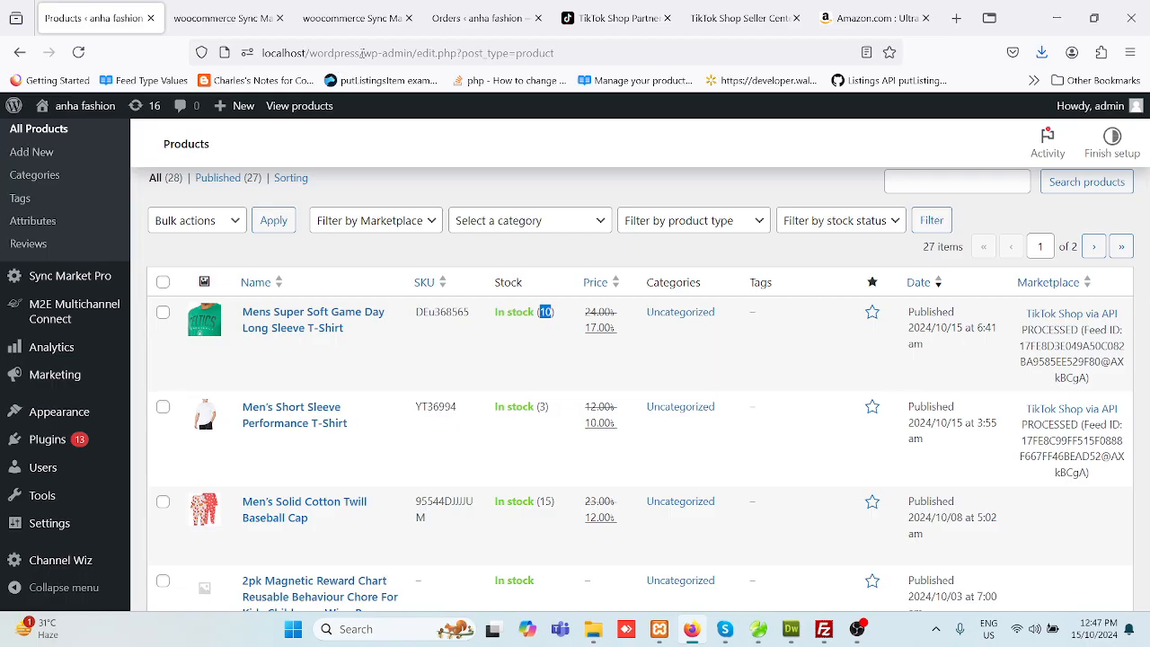
pyautogui.click(363, 53)
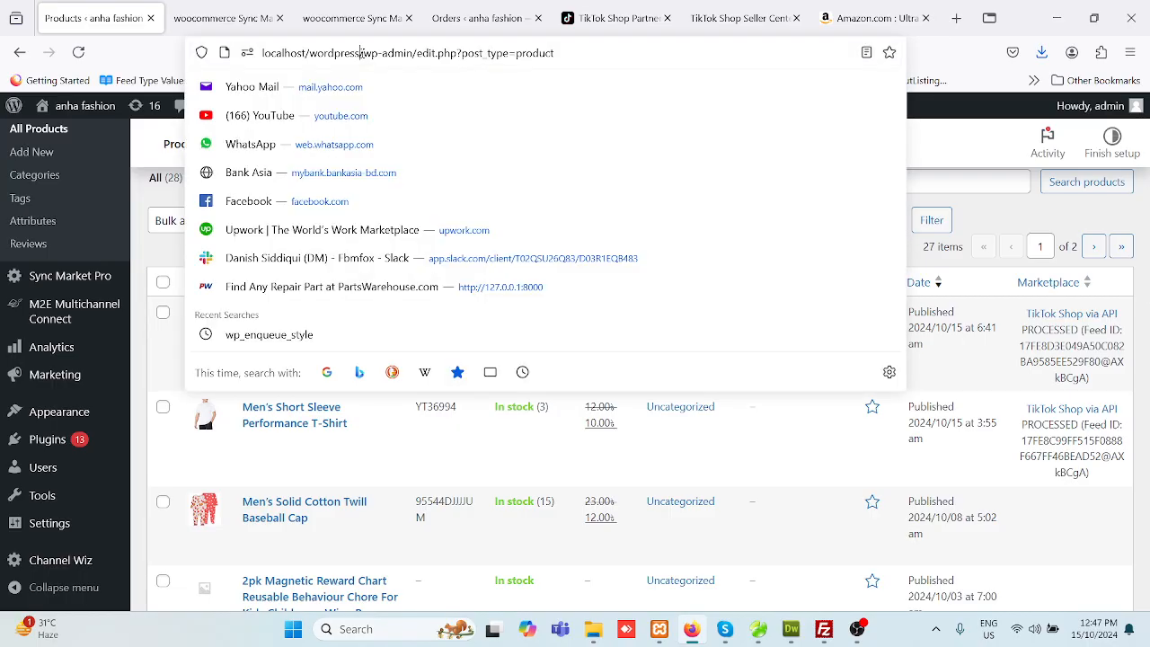
pyautogui.moveTo(363, 53); pyautogui.dragTo(206, 67)
pyautogui.hotkey('ctrl', 'c')
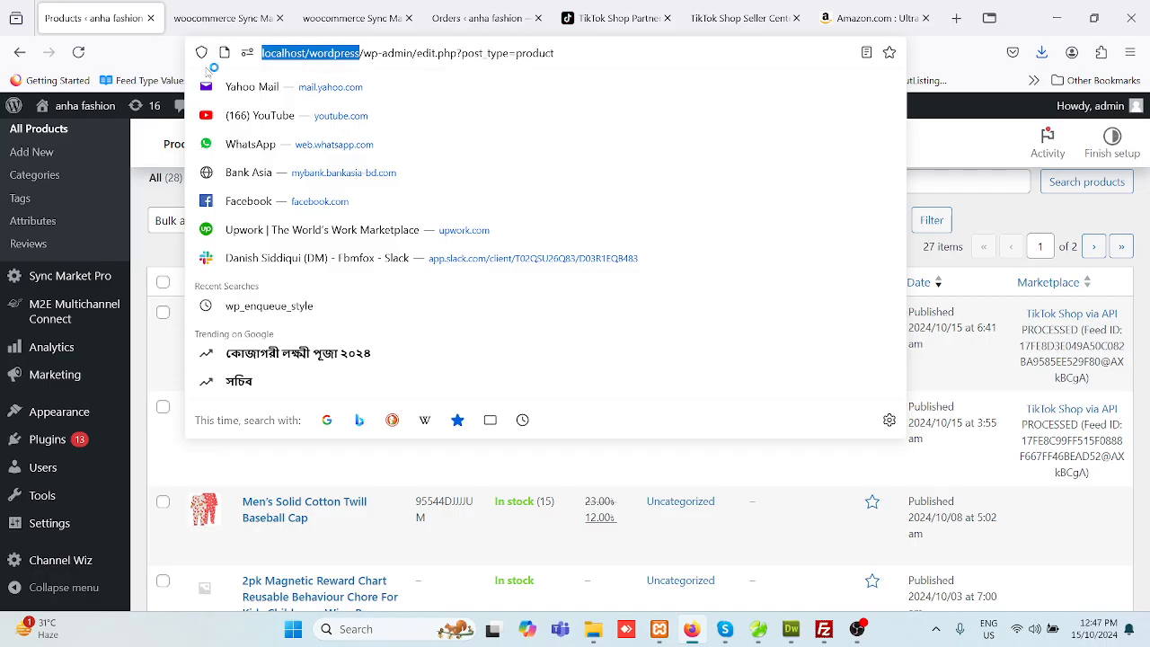
pyautogui.click(958, 22)
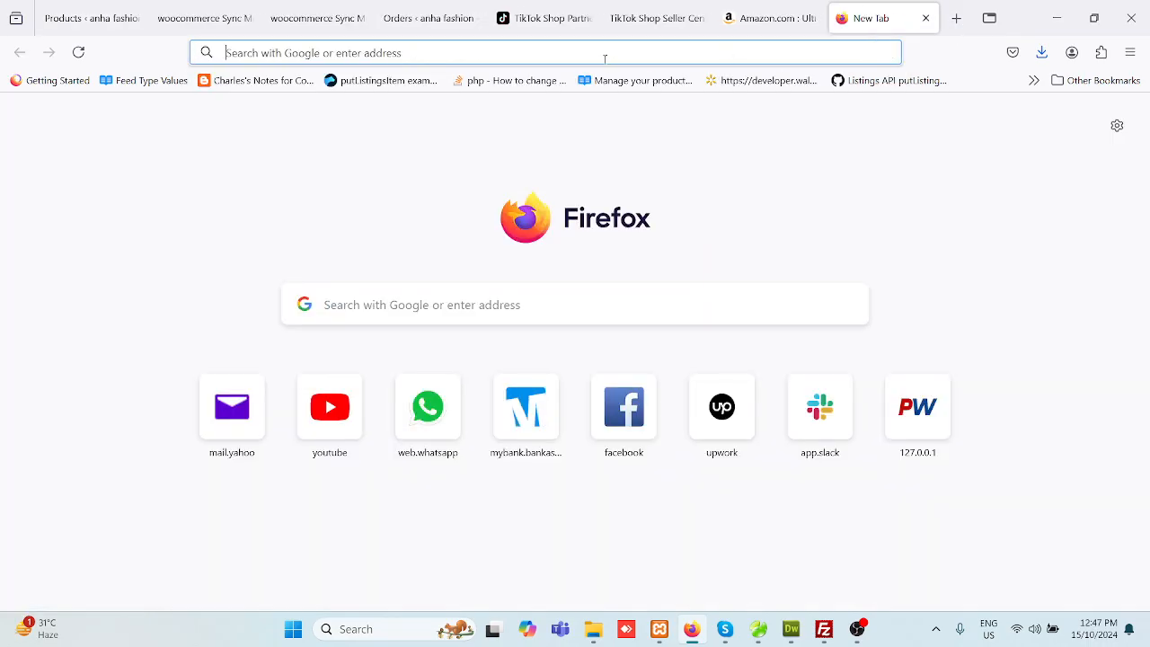
pyautogui.hotkey('ctrl', 'v')
pyautogui.press('Return')
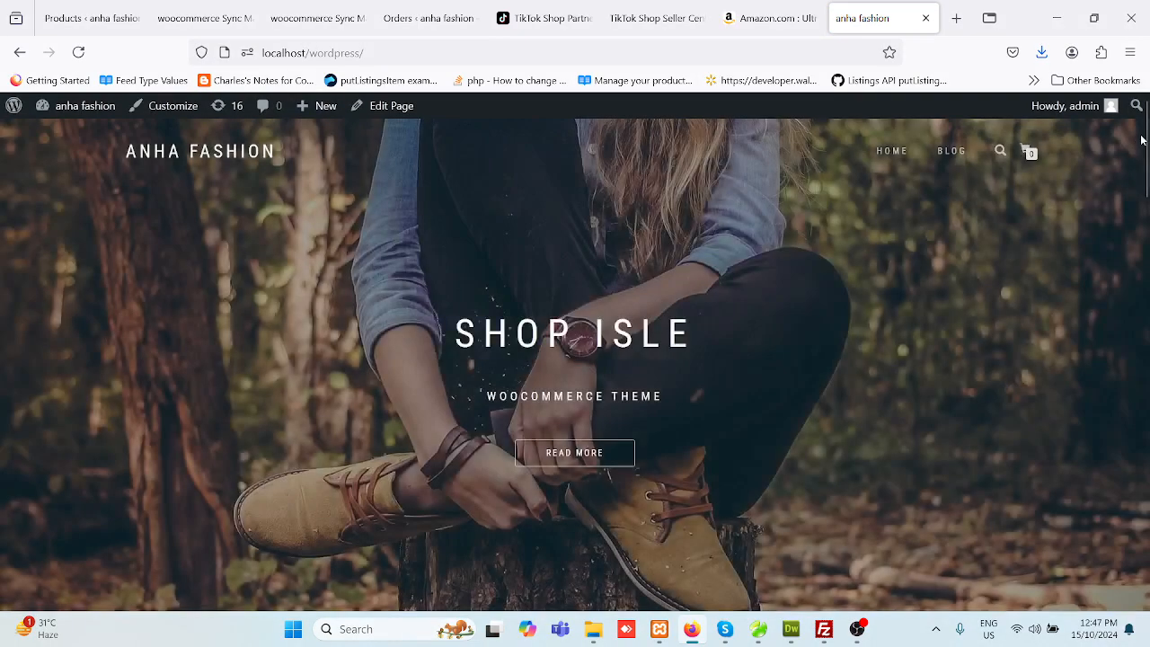
pyautogui.click(342, 52)
pyautogui.click(341, 52)
pyautogui.write('s')
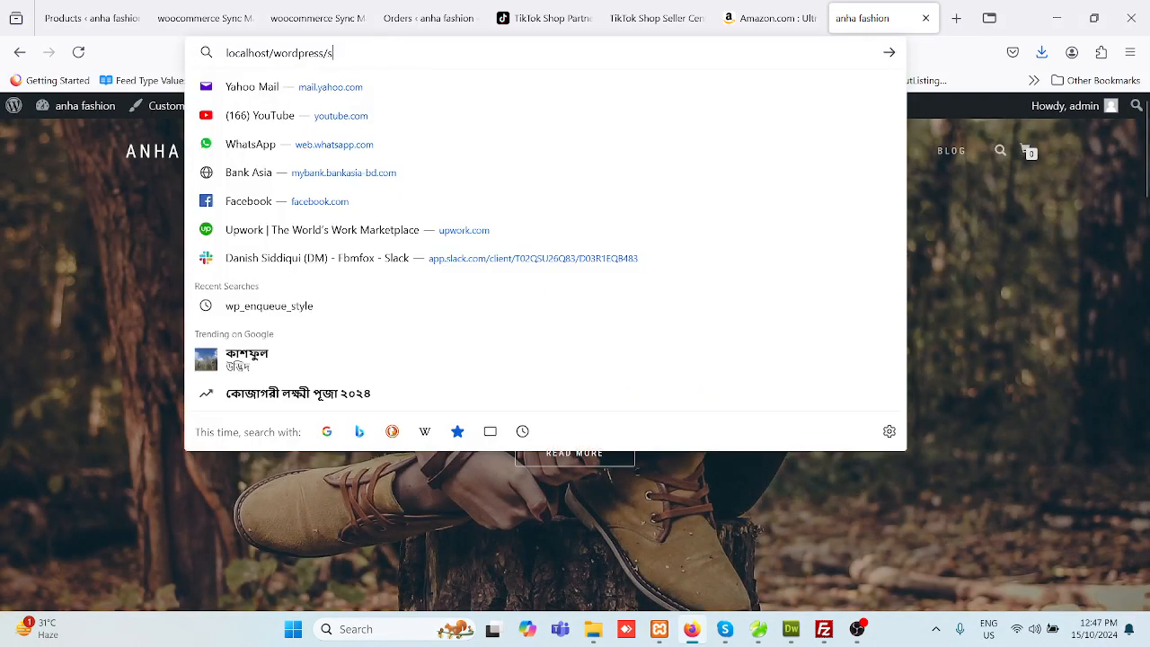
pyautogui.press('Return')
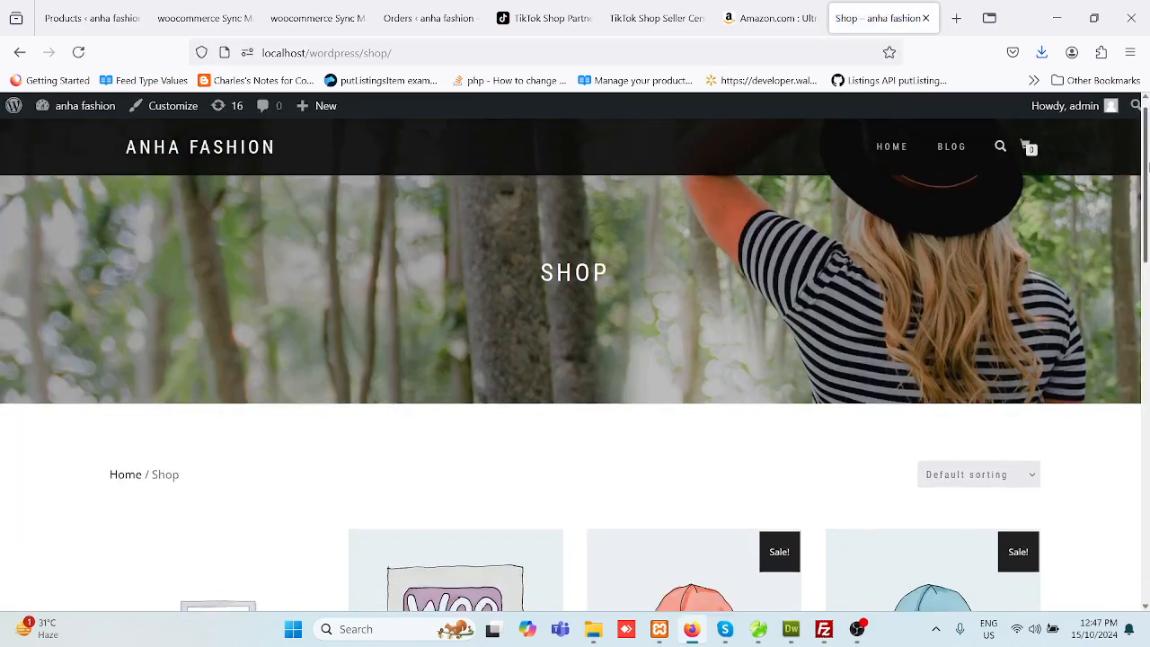
# Find the Mens Super Soft Game Day Long Sleeve T-Shirt on page 2 of the shop and add it to the cart
pyautogui.moveTo(1147, 166); pyautogui.dragTo(1129, 500)
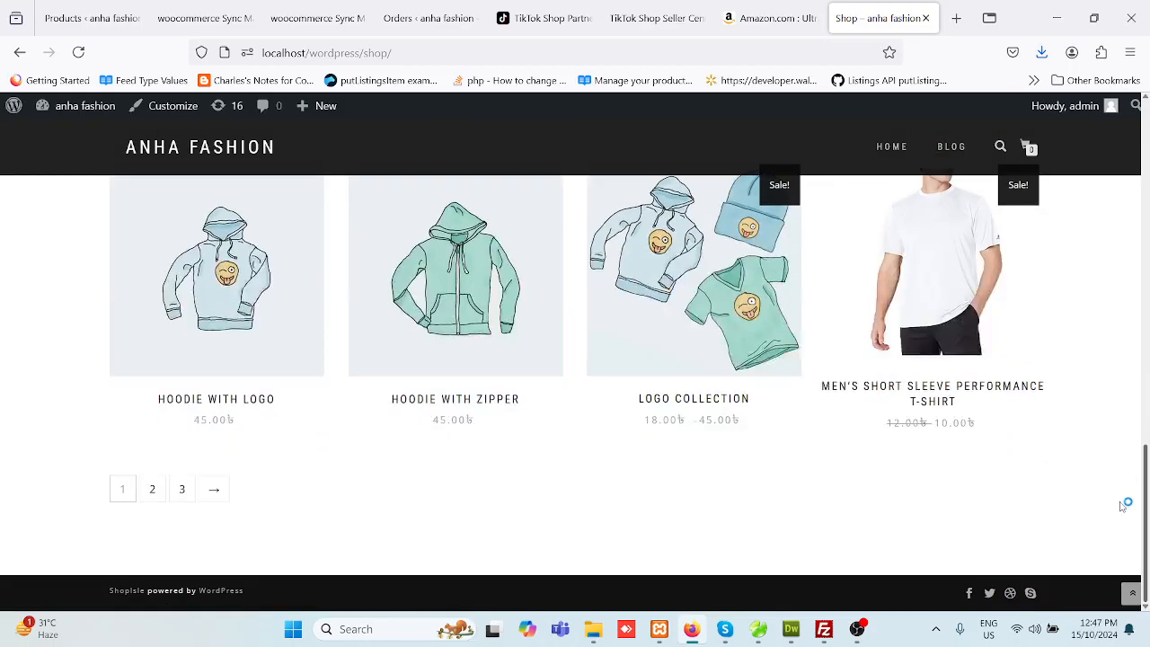
pyautogui.click(181, 490)
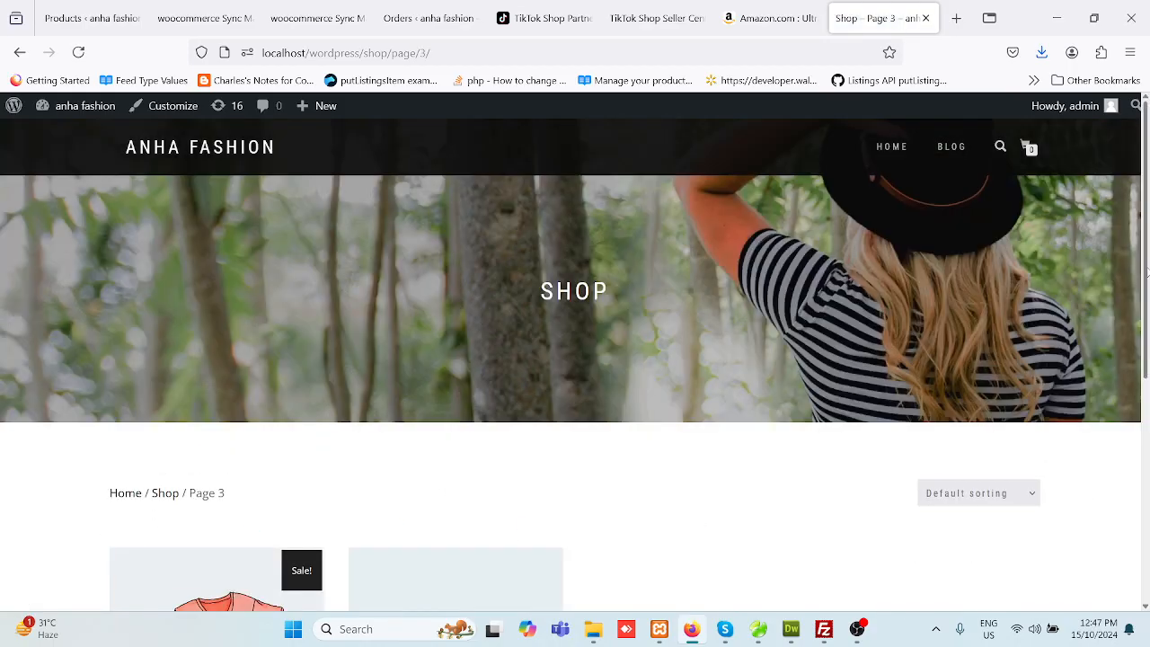
pyautogui.moveTo(1145, 261); pyautogui.dragTo(1141, 498)
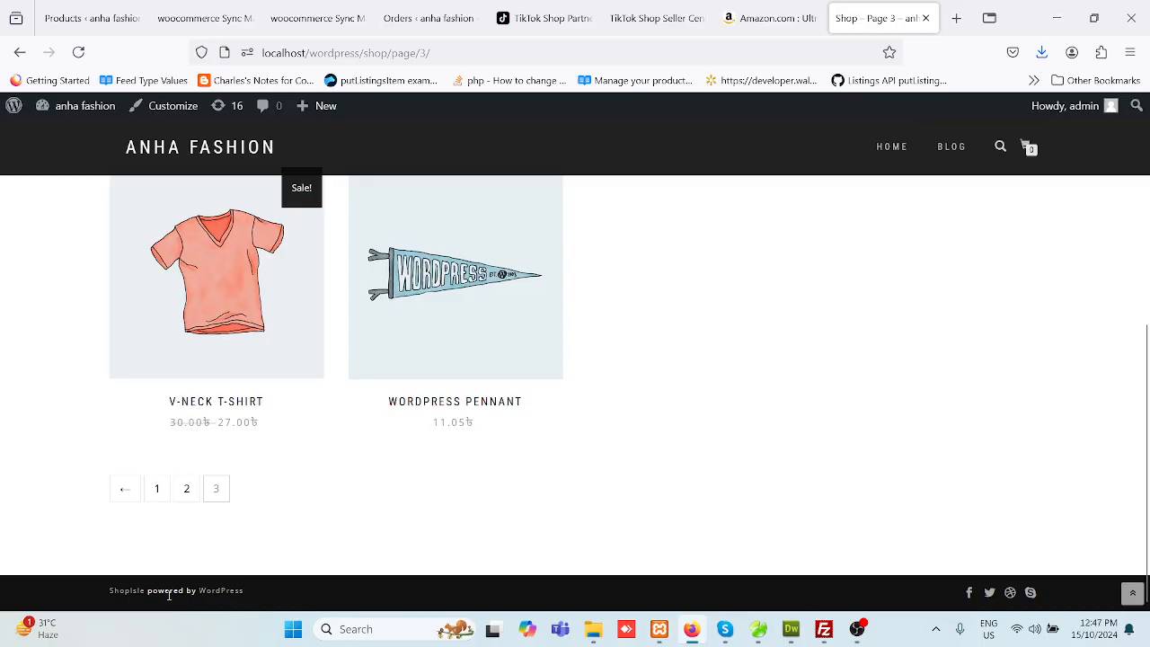
pyautogui.click(185, 489)
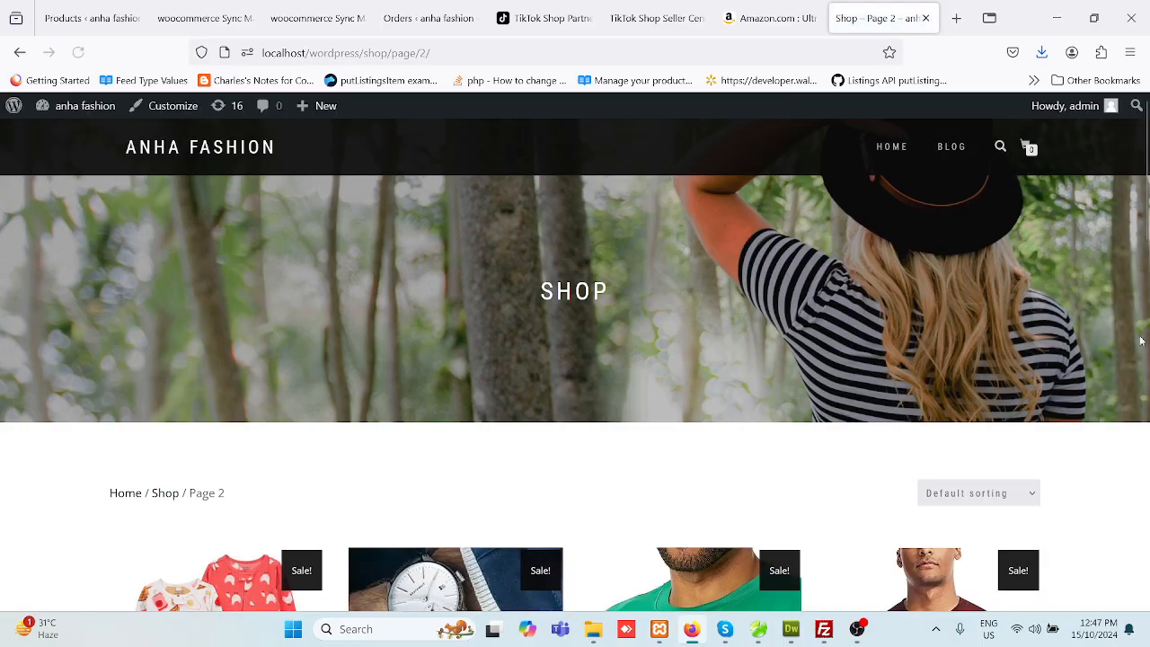
pyautogui.moveTo(1146, 214); pyautogui.dragTo(1146, 306)
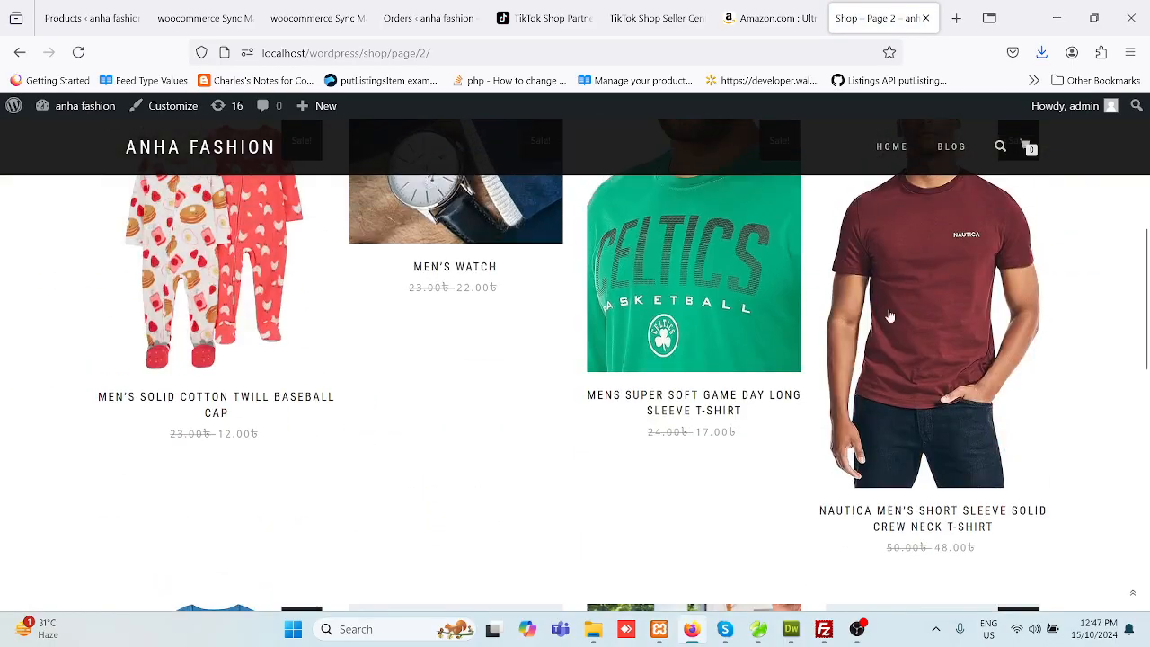
pyautogui.click(724, 255)
# Open the cart and proceed to checkout with one long-sleeve T-shirt
pyautogui.click(1026, 153)
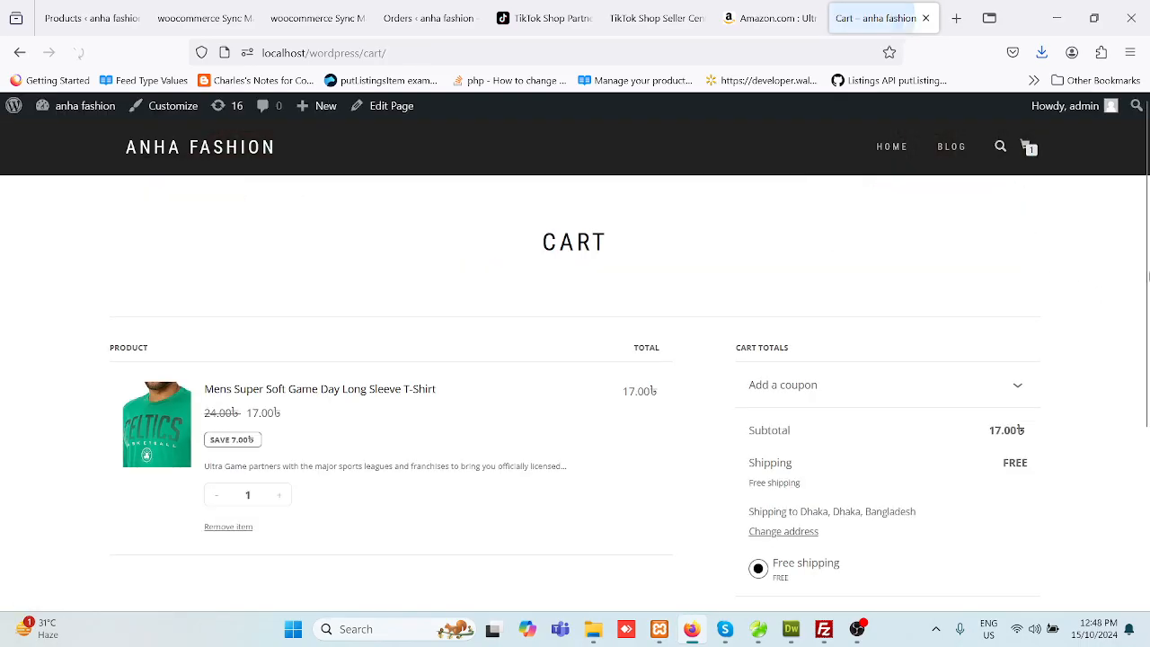
pyautogui.moveTo(1146, 203); pyautogui.dragTo(1145, 273)
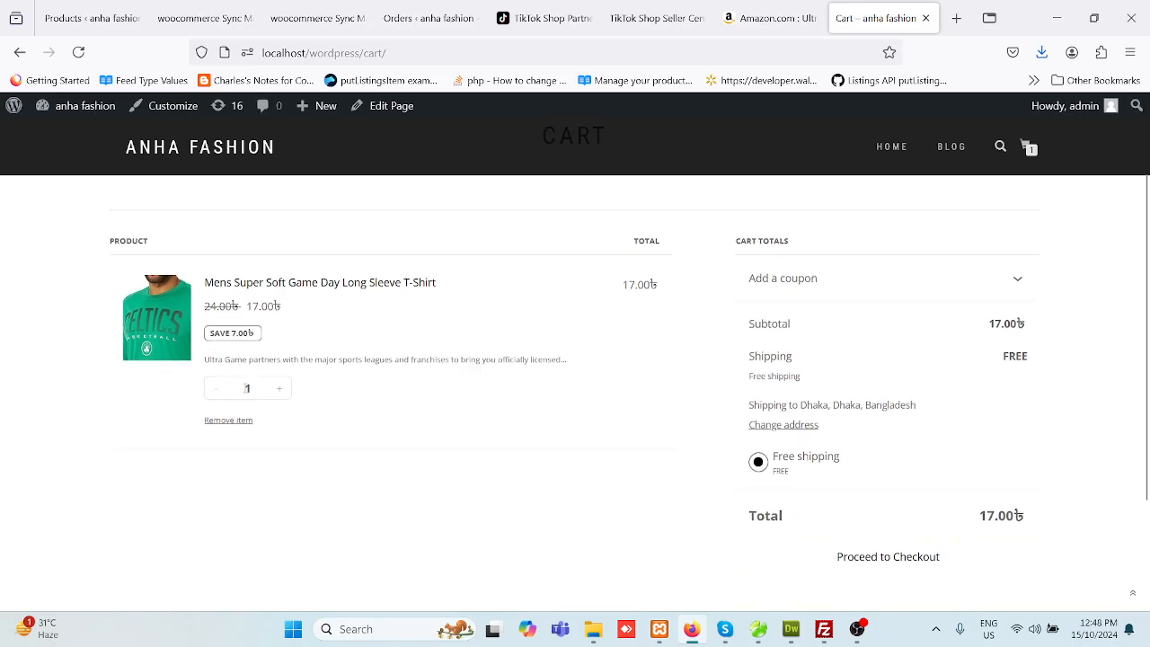
pyautogui.click(908, 555)
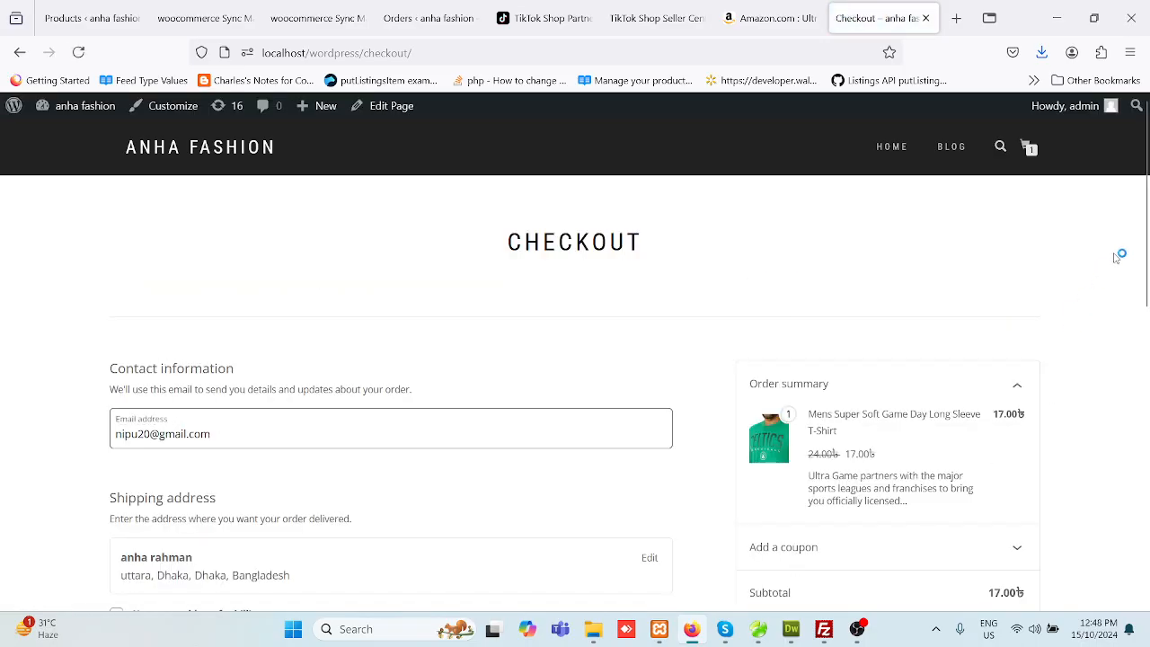
# Place the order for one Mens Super Soft Game Day Long Sleeve T-Shirt with cash on delivery
pyautogui.moveTo(1145, 221); pyautogui.dragTo(1146, 508)
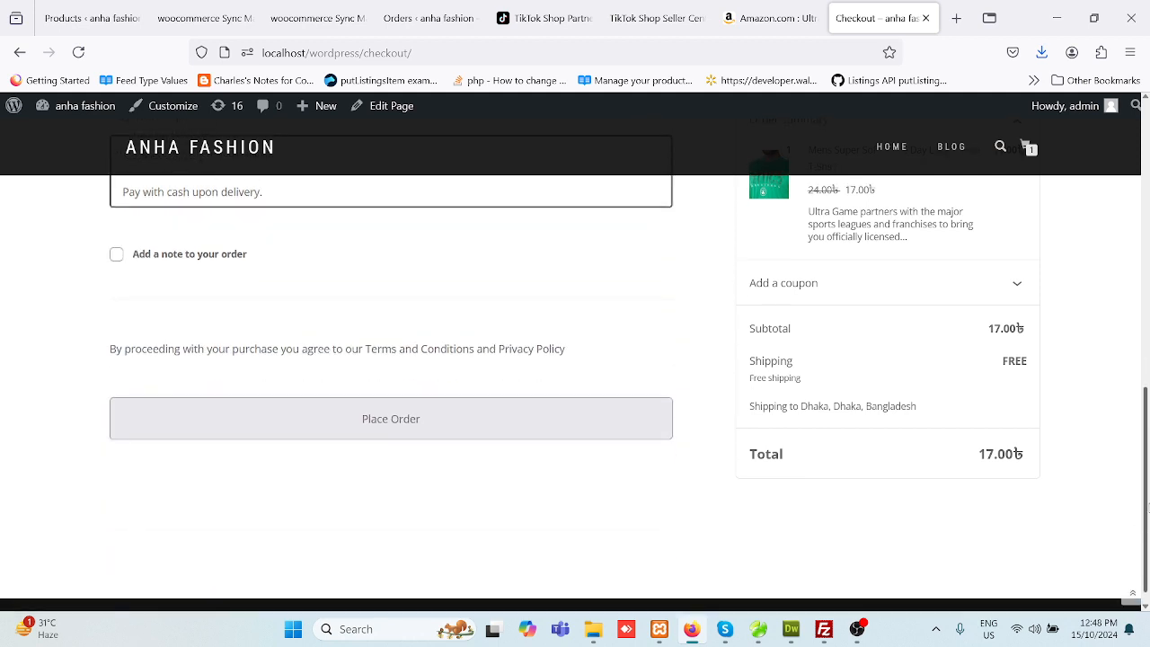
pyautogui.click(422, 435)
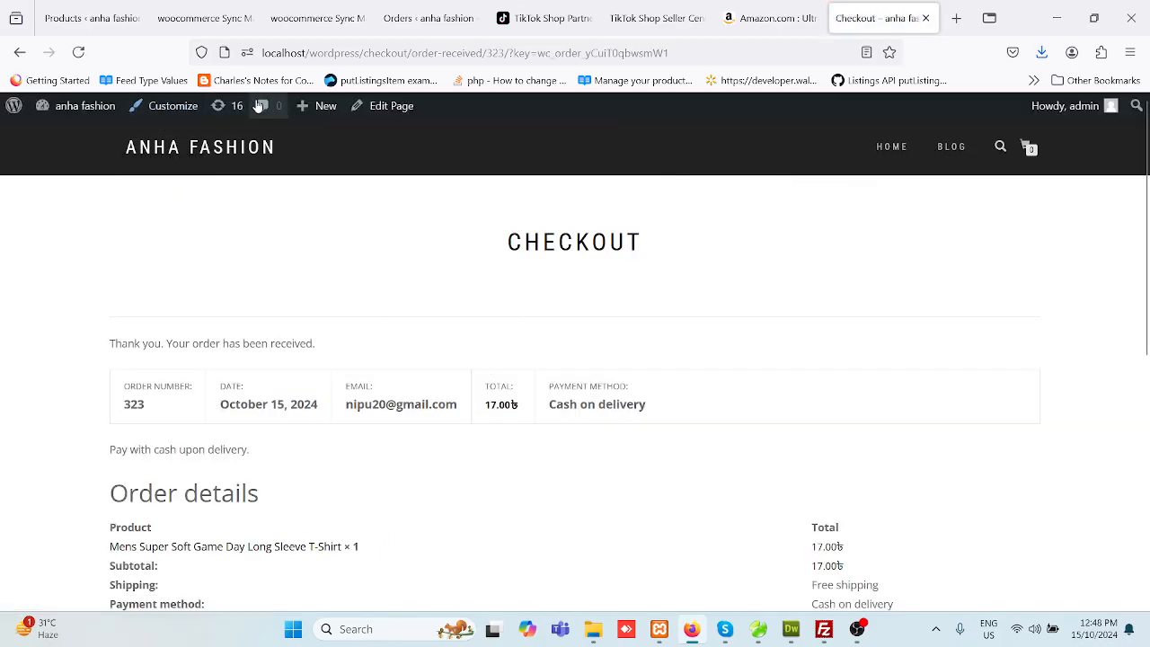
# Return to WooCommerce's product list and reload it to check the Mens Super Soft Game Day Long Sleeve T-Shirt's stock after the order
pyautogui.click(180, 9)
pyautogui.click(126, 16)
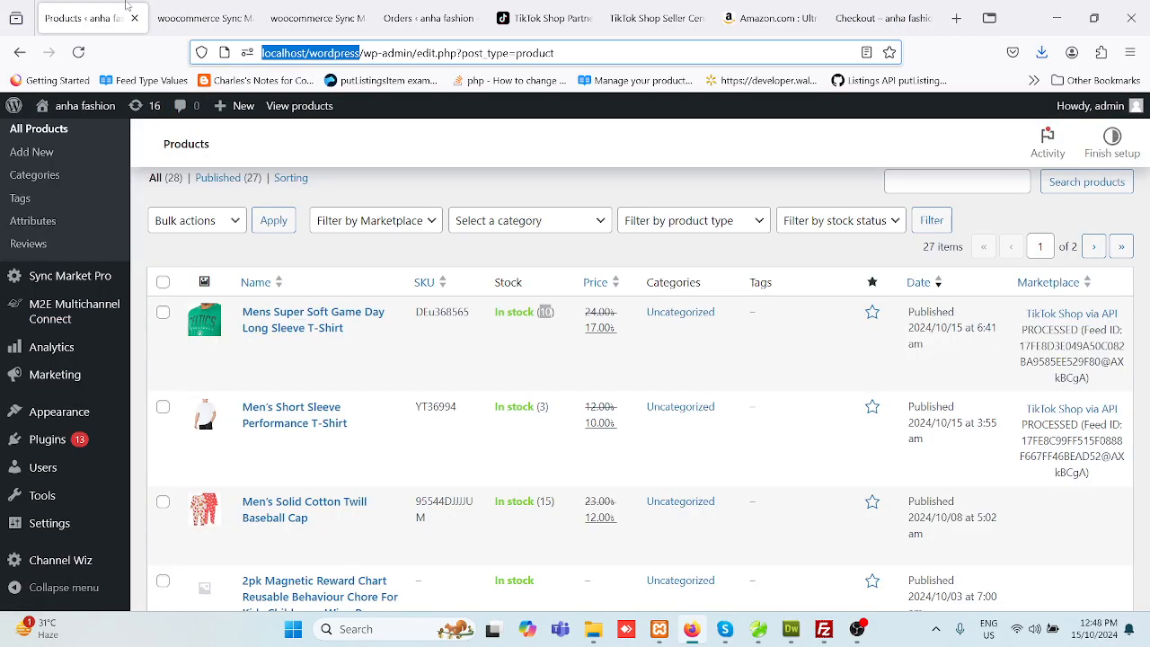
pyautogui.click(78, 52)
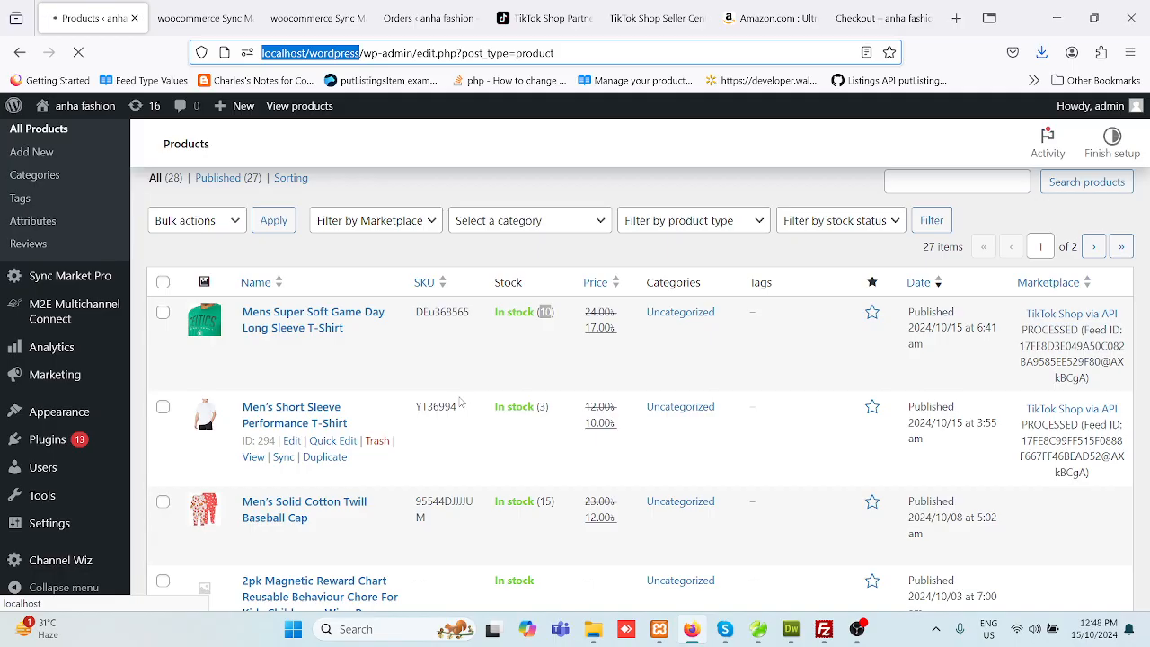
pyautogui.scroll(-3, 460, 401)
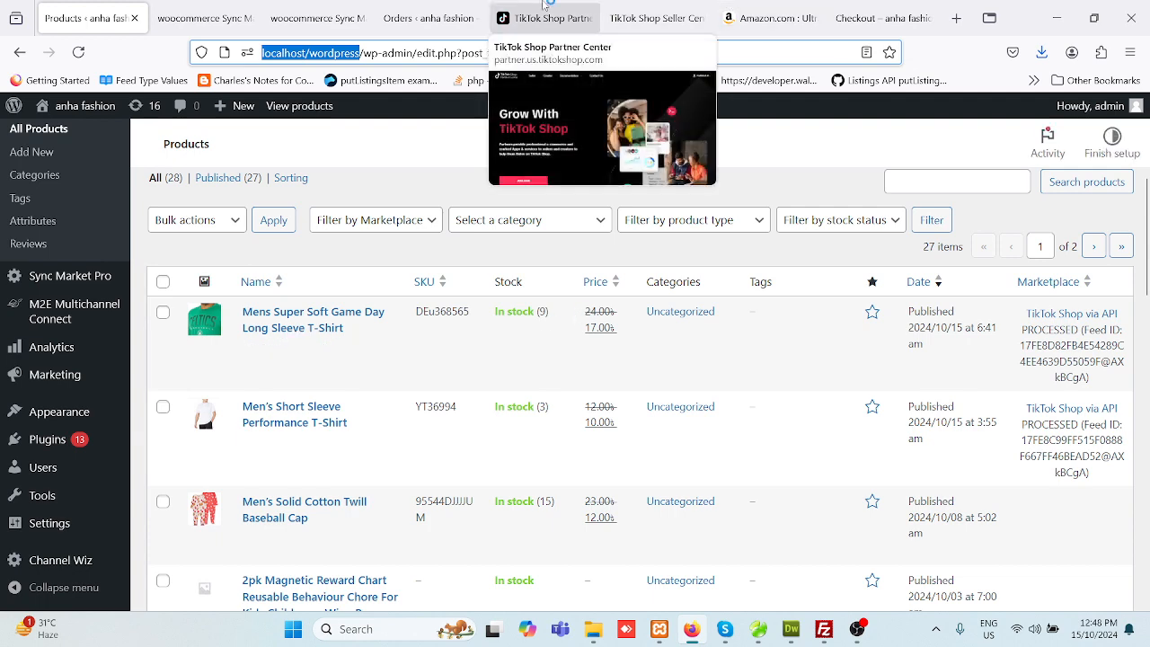
# Switch to TikTok Shop Seller Center and reload Manage Products to check the long-sleeve T-shirt's synced quantity
pyautogui.click(648, 8)
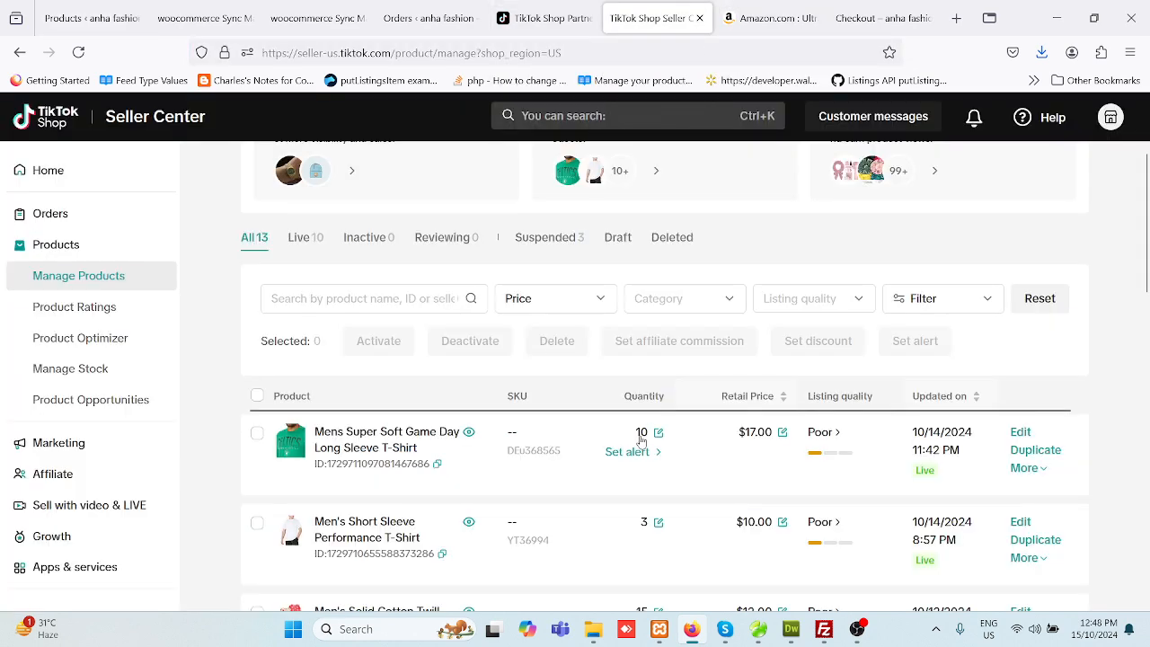
pyautogui.click(79, 54)
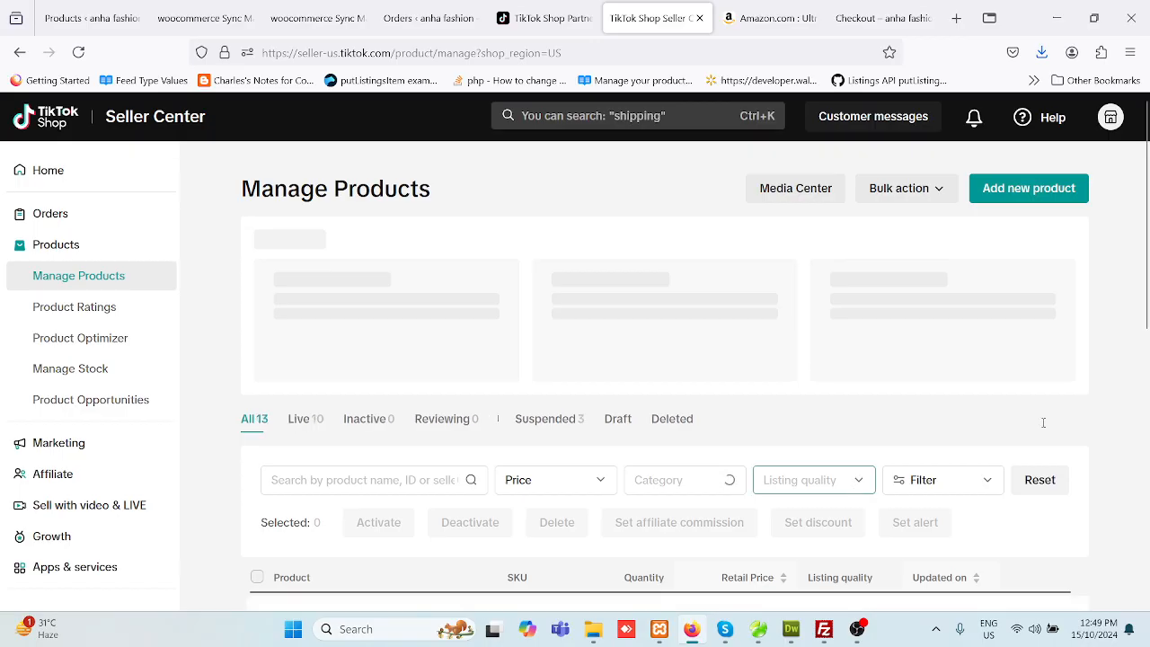
pyautogui.scroll(-2, 1146, 209)
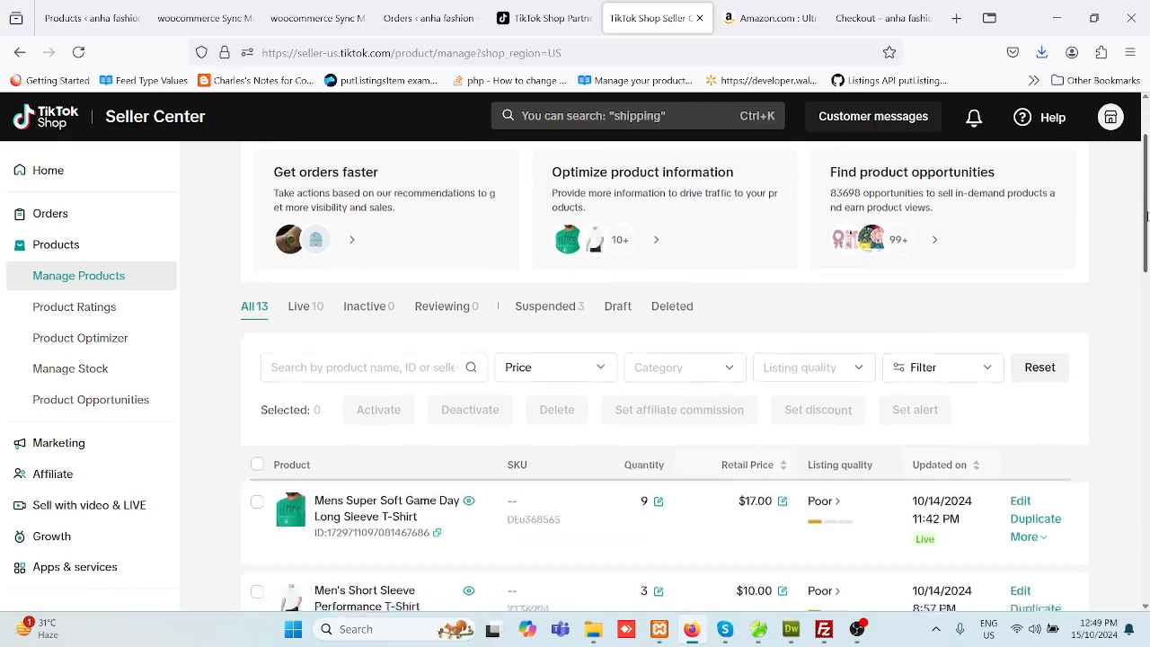